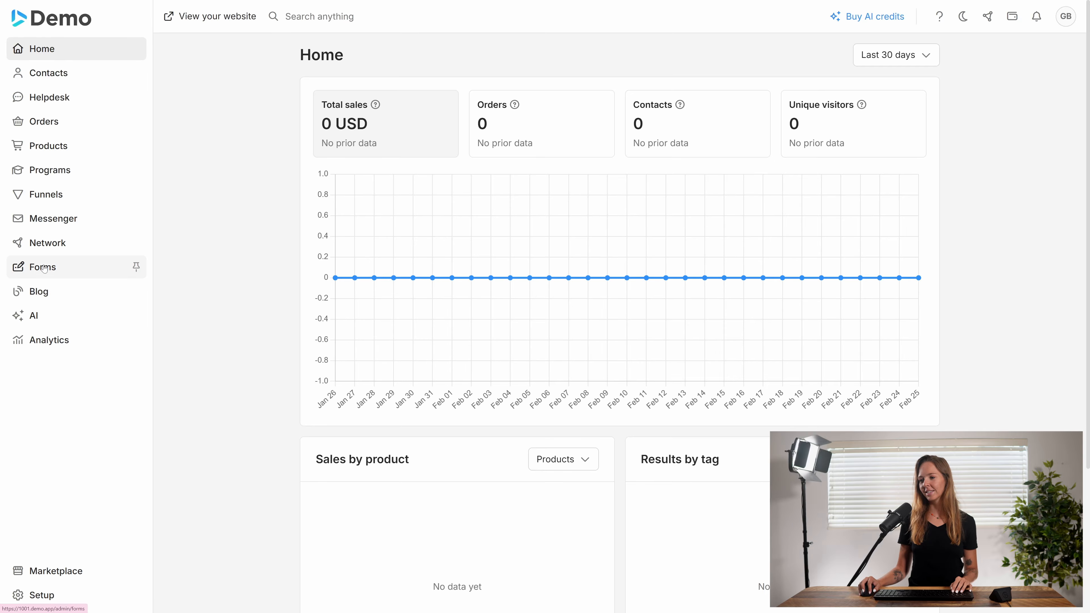
# Create a new form named 'My form' in Single view from the Forms section
pyautogui.click(43, 266)
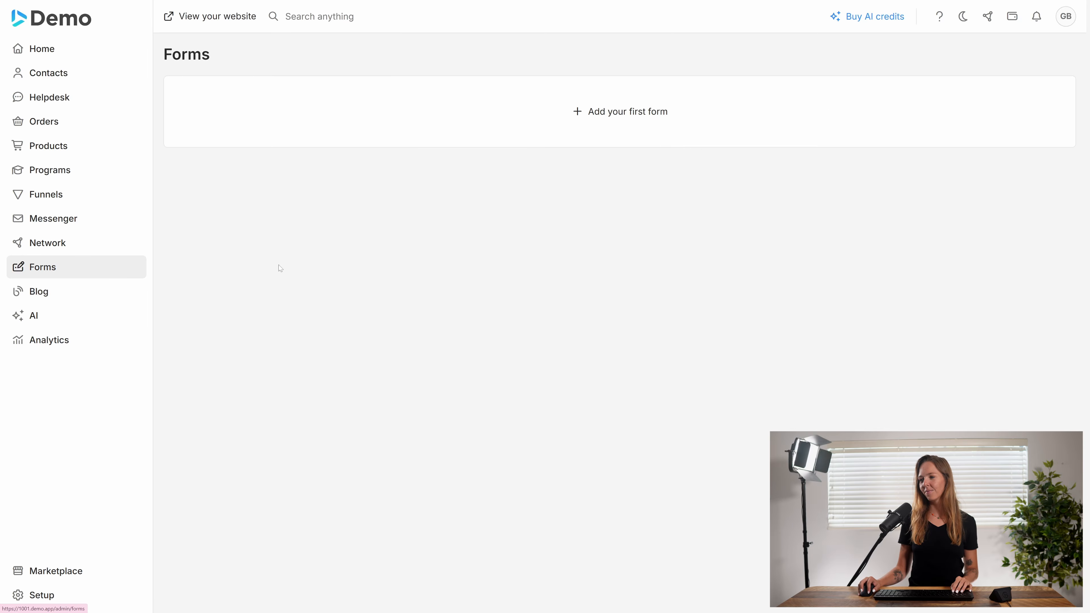
pyautogui.click(646, 133)
pyautogui.click(545, 269)
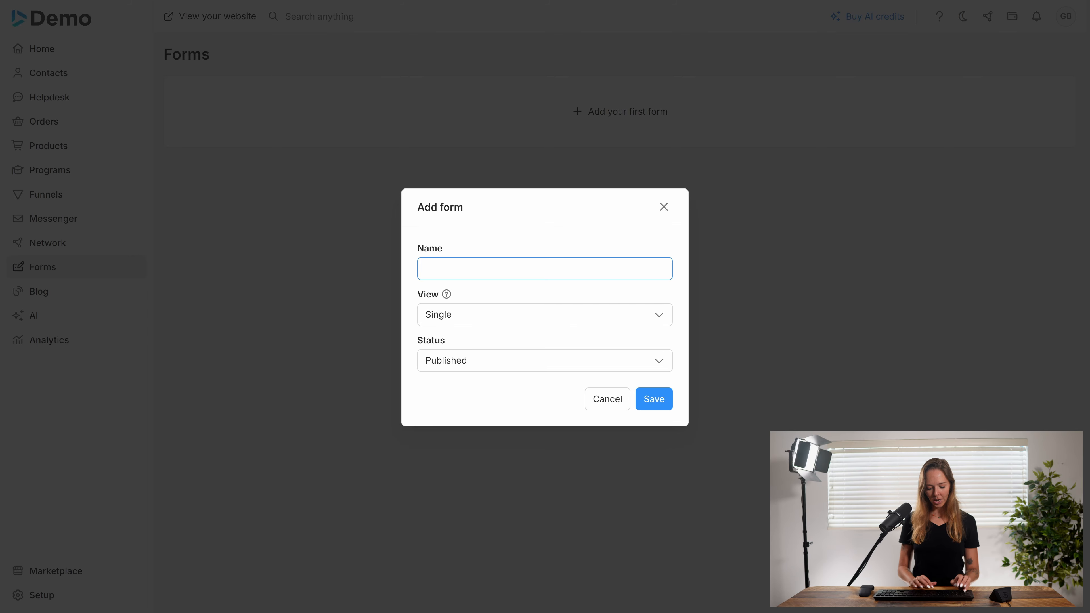
pyautogui.write('My form')
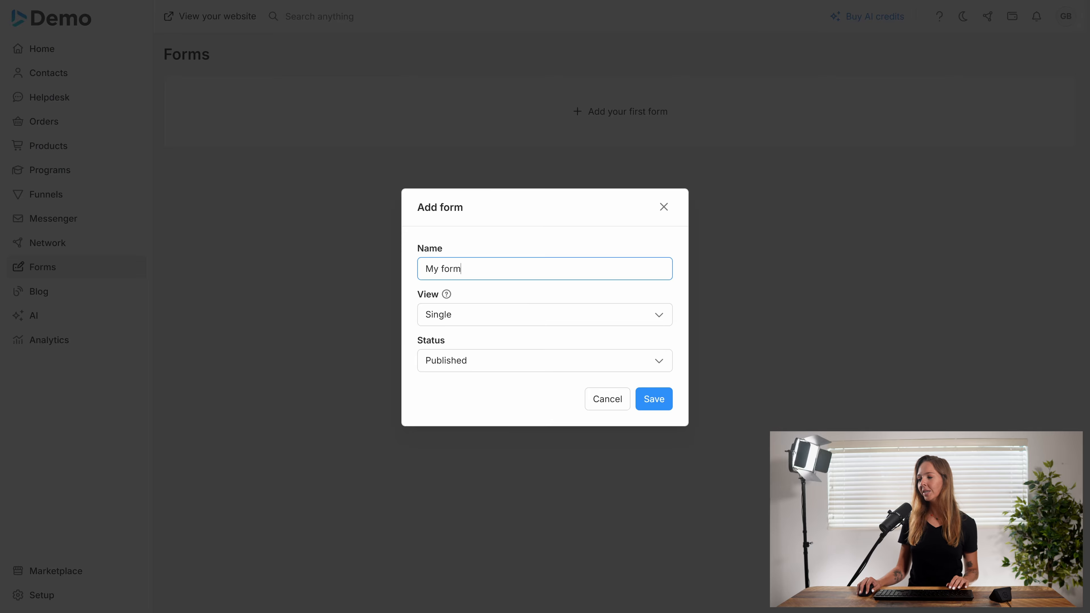
pyautogui.click(481, 314)
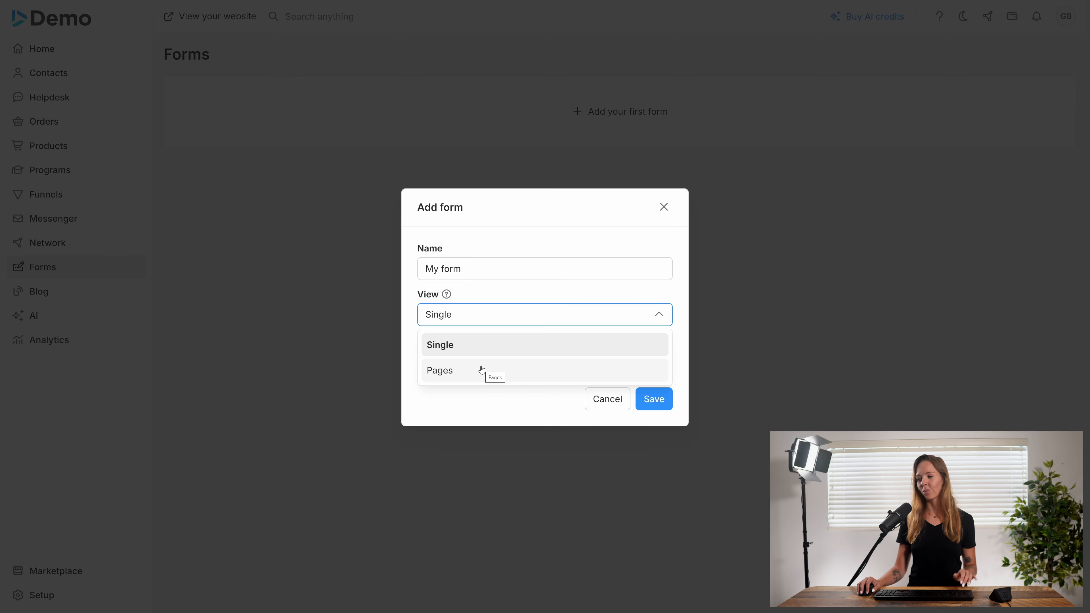
pyautogui.click(490, 349)
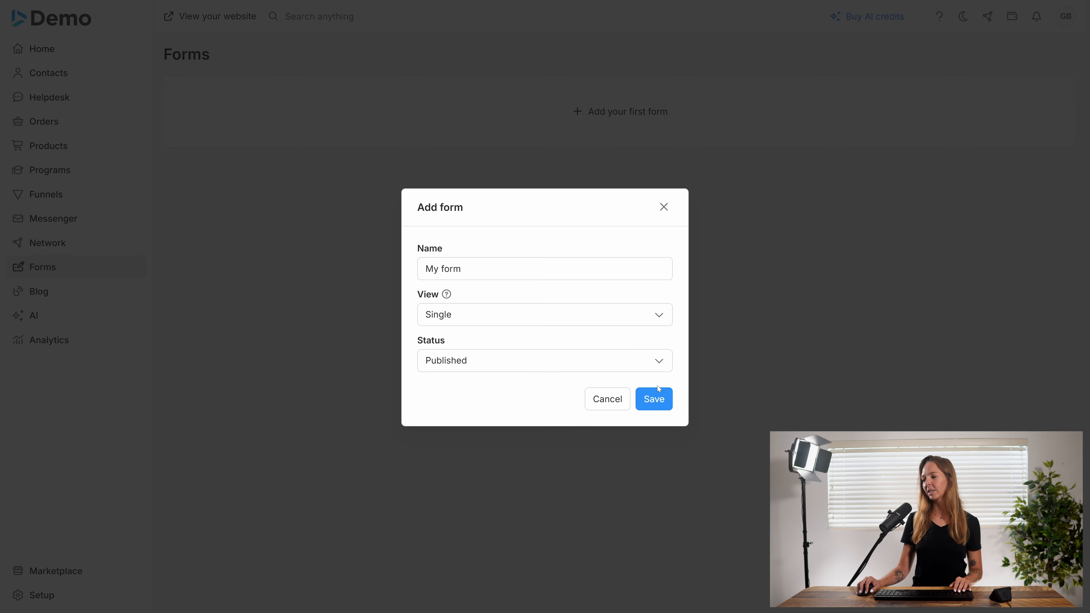
pyautogui.click(662, 400)
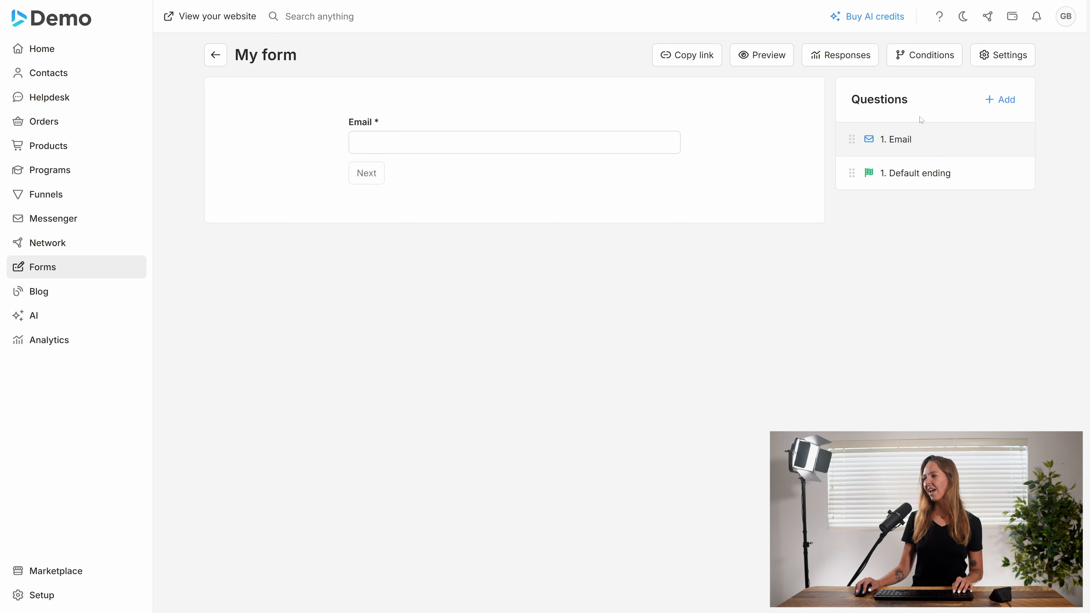
# Add a question titled 'Name' of type Profile field, linked to First name
pyautogui.click(1004, 100)
pyautogui.click(996, 128)
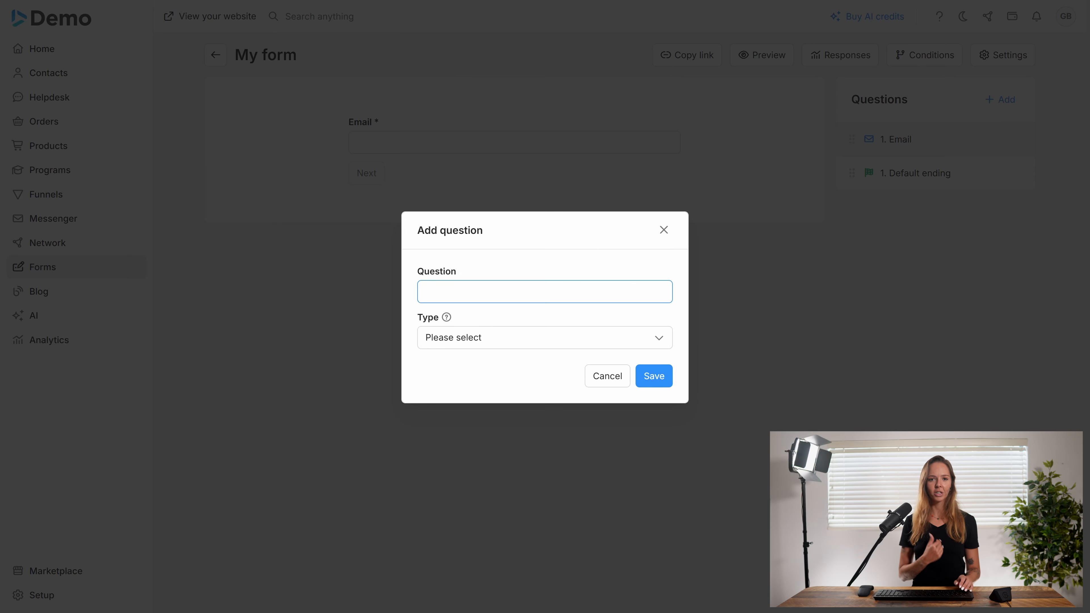
pyautogui.write('Name')
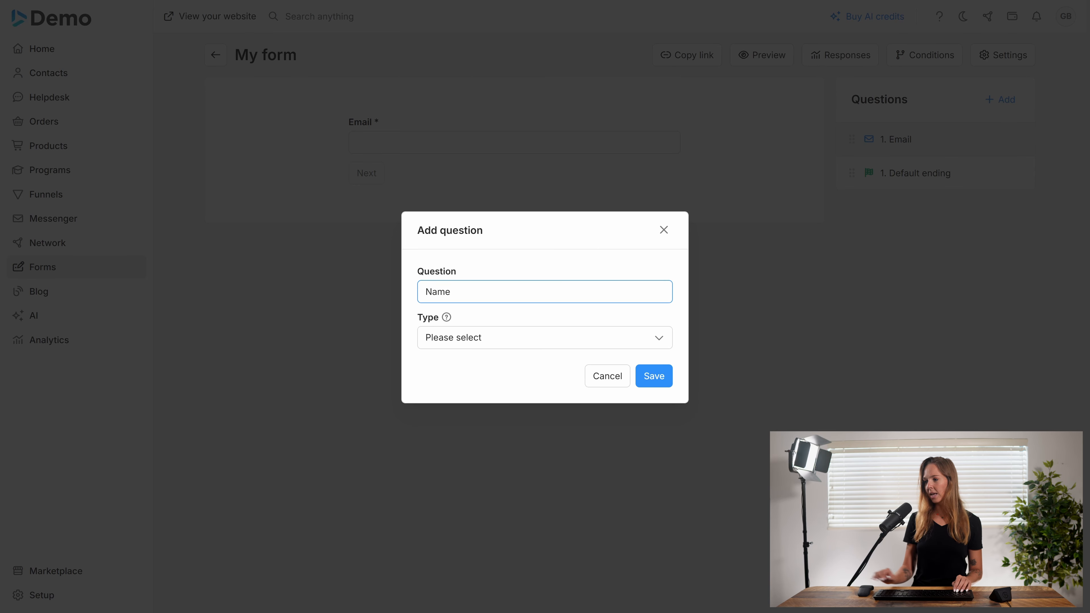
pyautogui.click(531, 347)
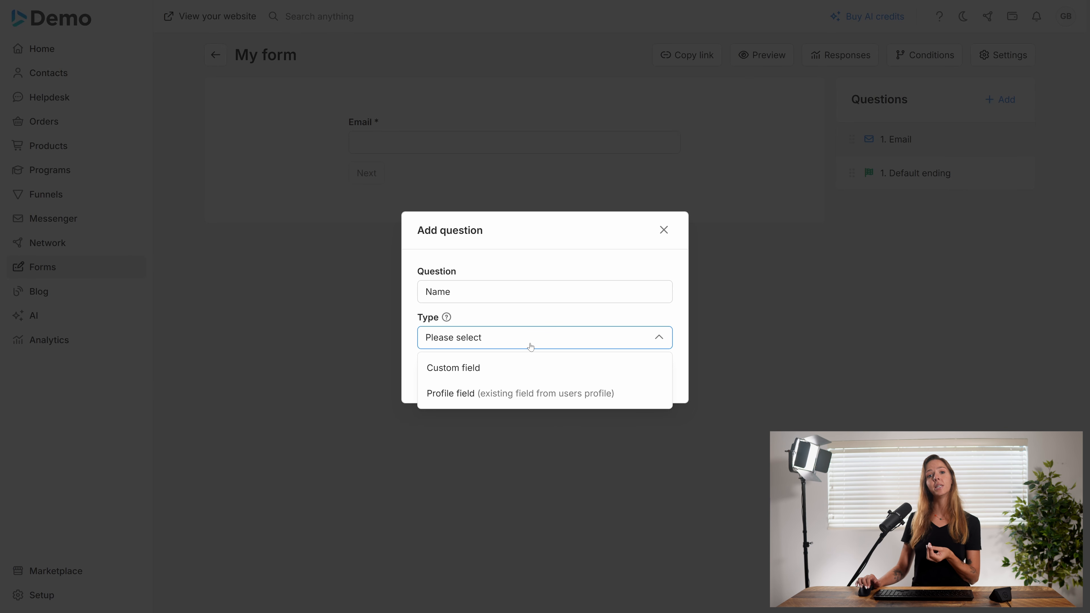
pyautogui.click(519, 398)
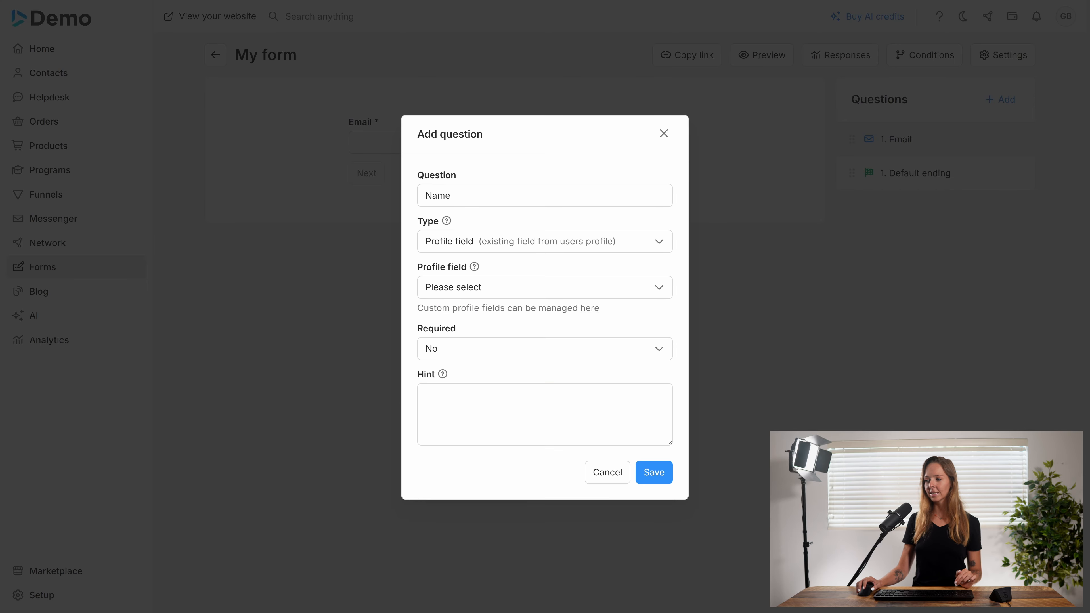
pyautogui.click(504, 292)
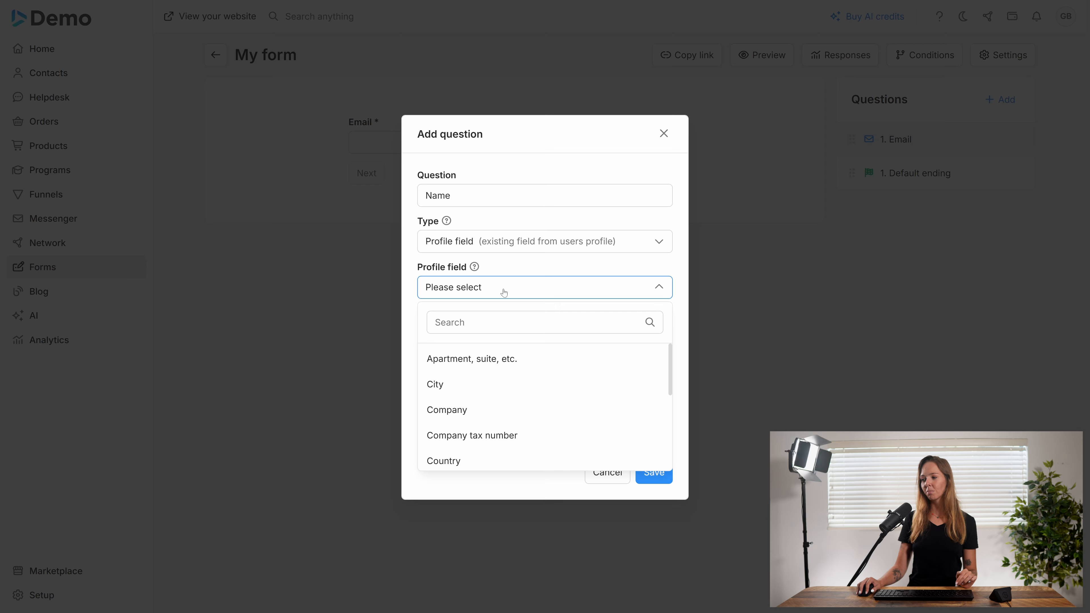
pyautogui.scroll(-2, 516, 392)
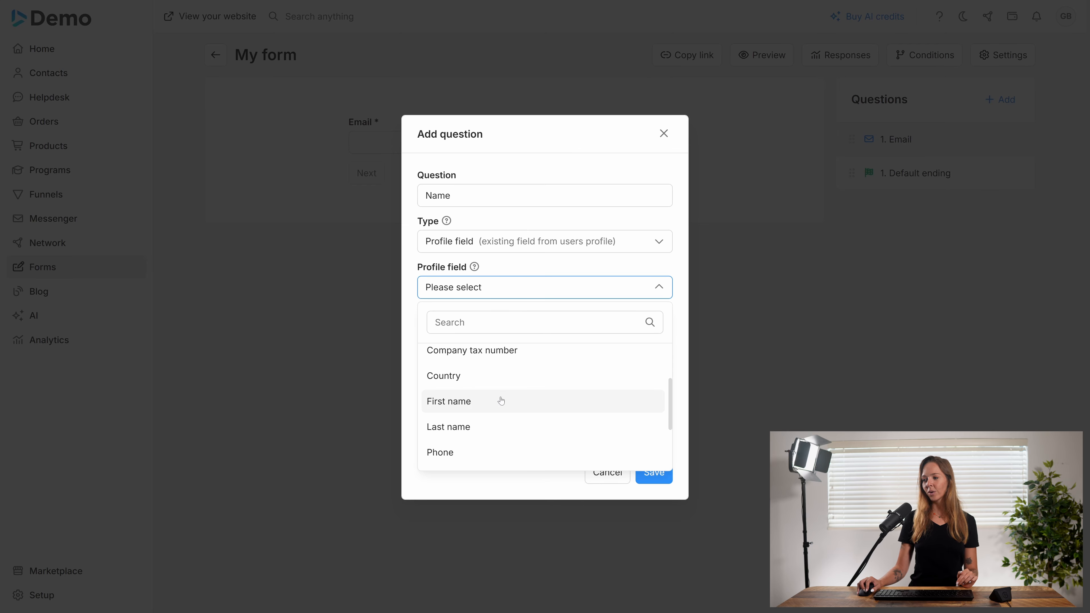
pyautogui.click(479, 404)
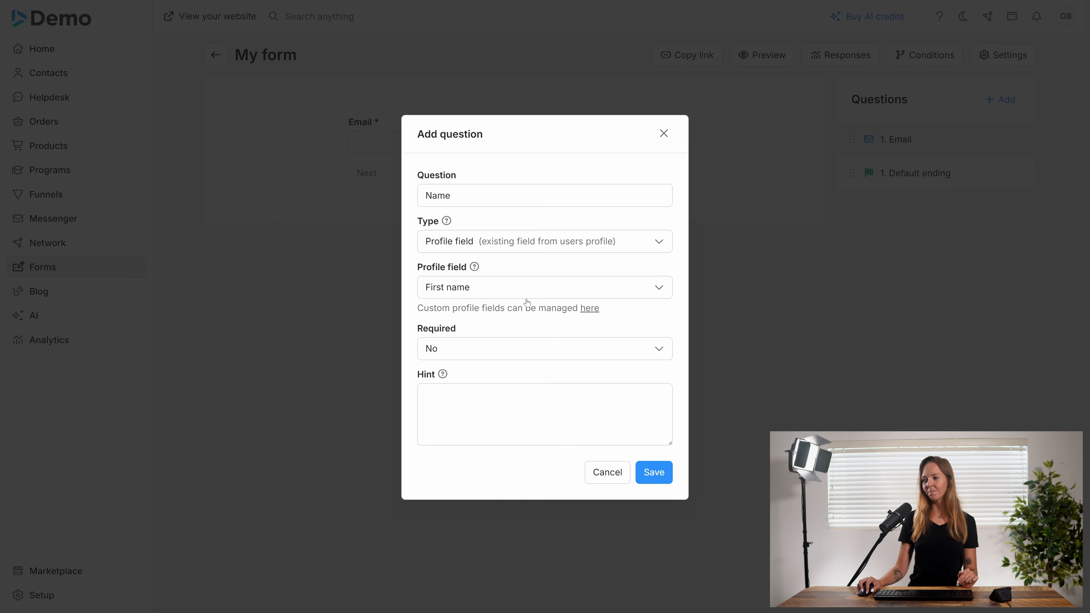
# Keep First name as the linked field, set the Name question to required, and save it
pyautogui.click(557, 298)
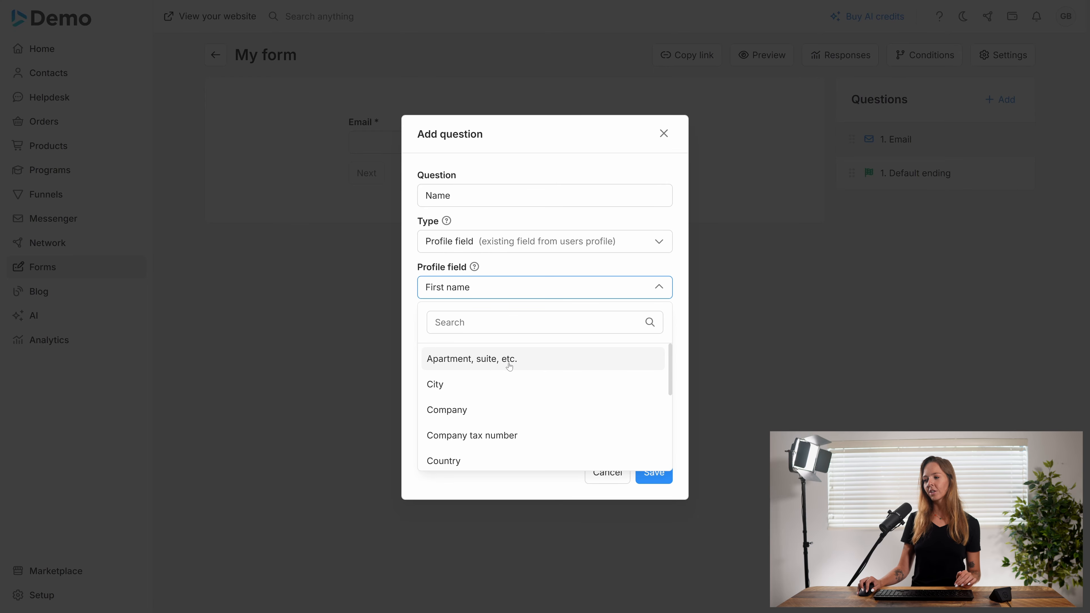
pyautogui.scroll(-5, 494, 438)
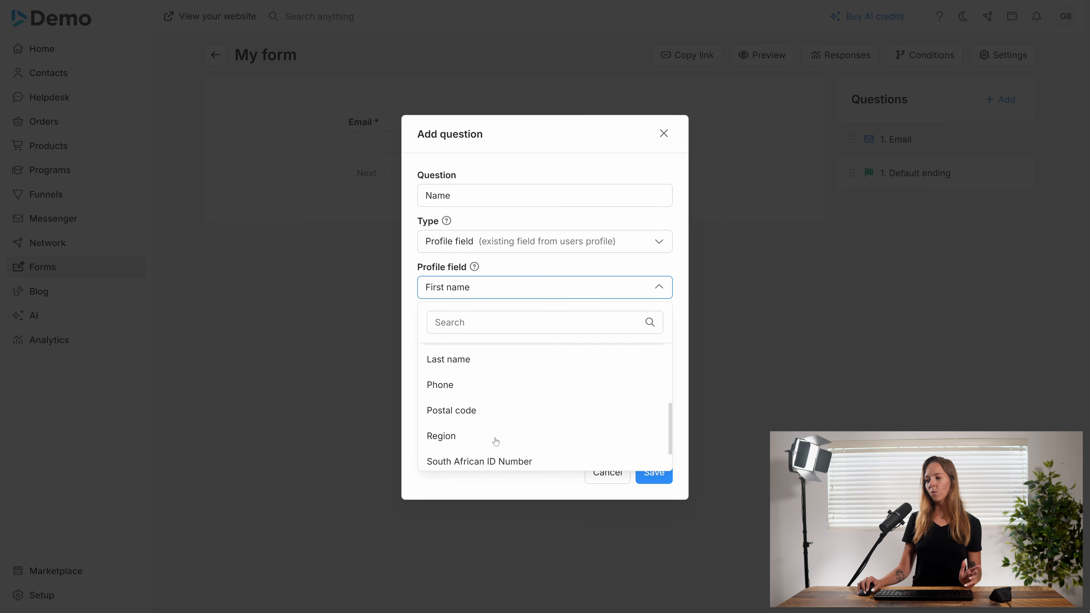
pyautogui.scroll(-1, 496, 441)
pyautogui.scroll(6, 496, 442)
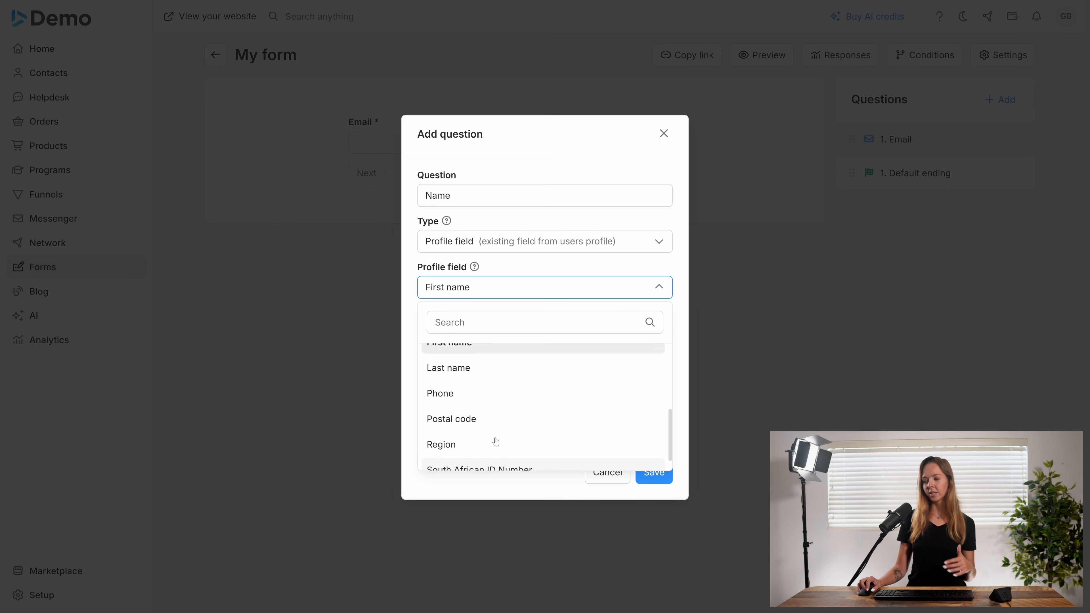
pyautogui.click(519, 287)
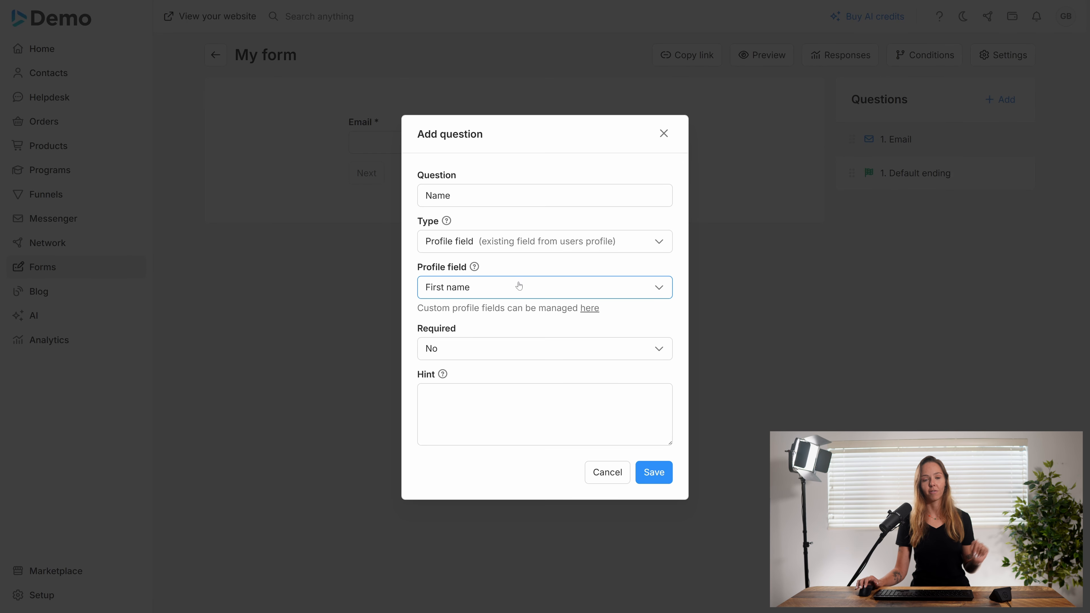
pyautogui.click(539, 346)
pyautogui.click(536, 380)
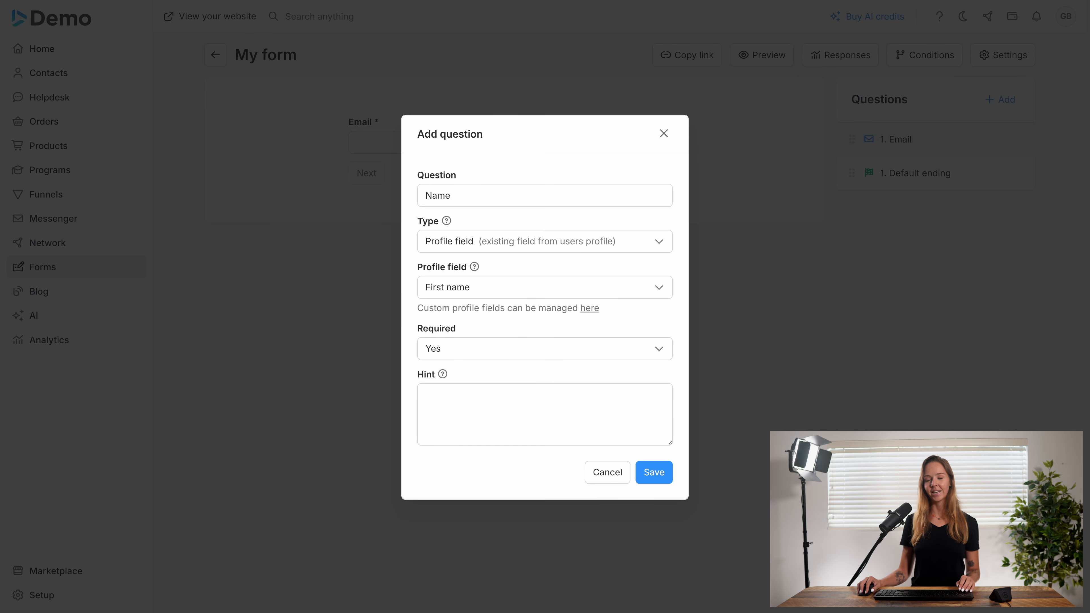
pyautogui.click(652, 471)
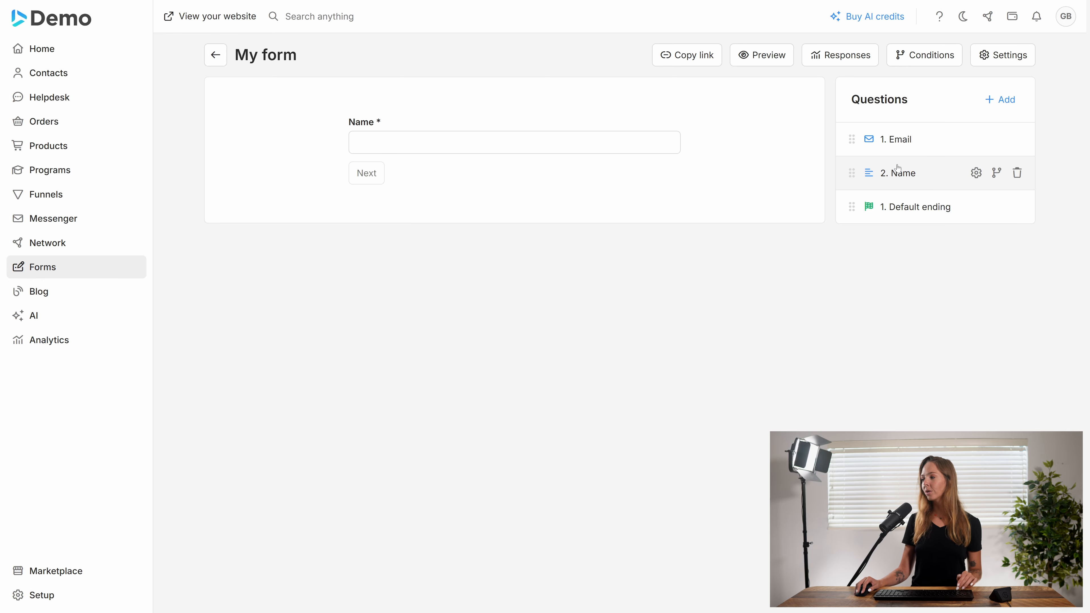
pyautogui.click(877, 143)
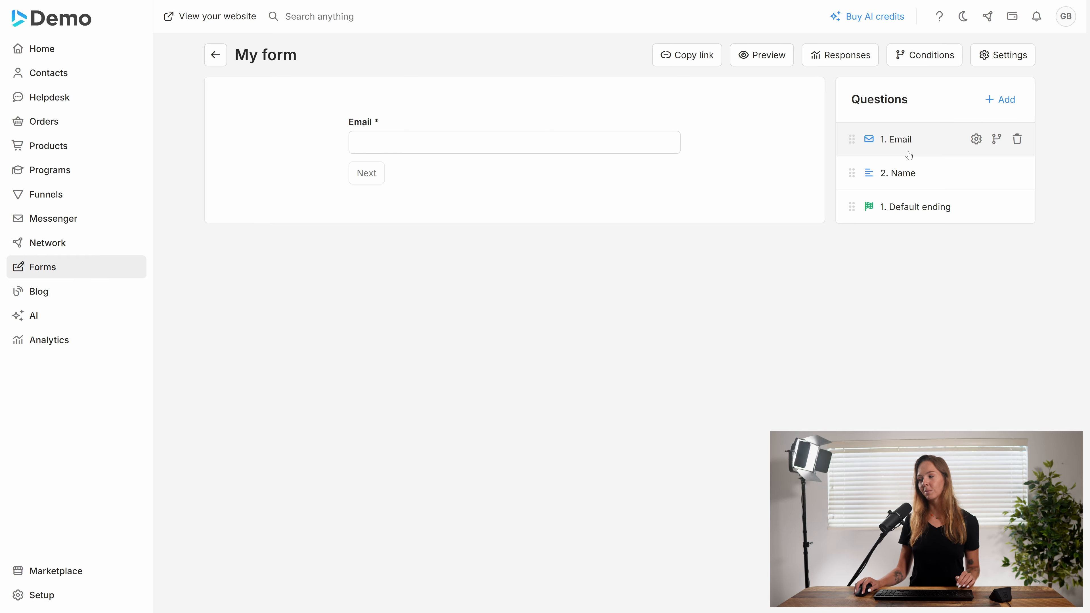
pyautogui.moveTo(852, 140); pyautogui.dragTo(856, 171)
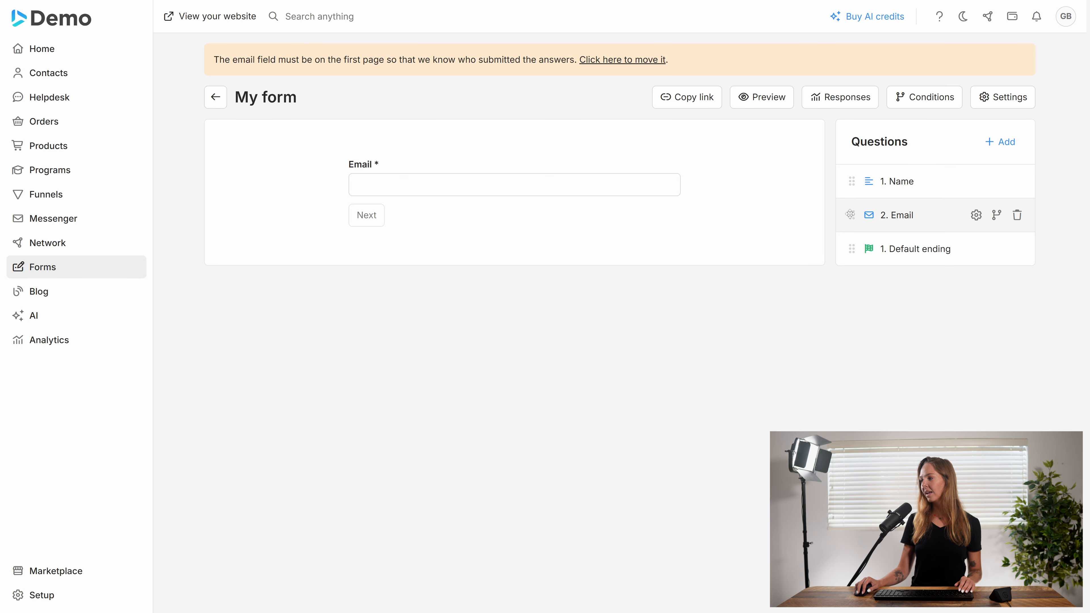
pyautogui.moveTo(867, 215); pyautogui.dragTo(867, 182)
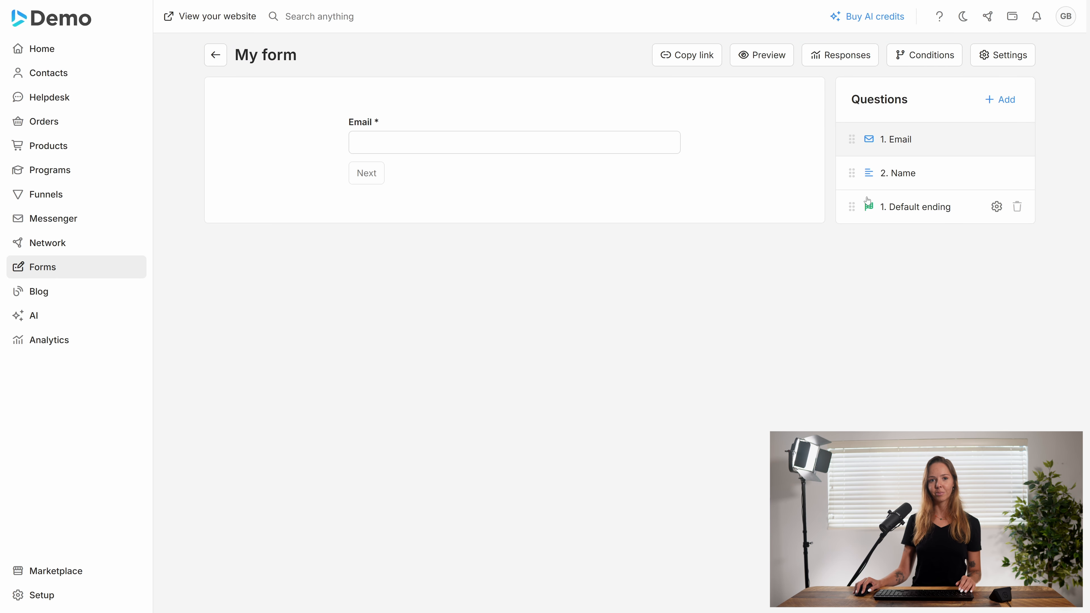
pyautogui.click(878, 172)
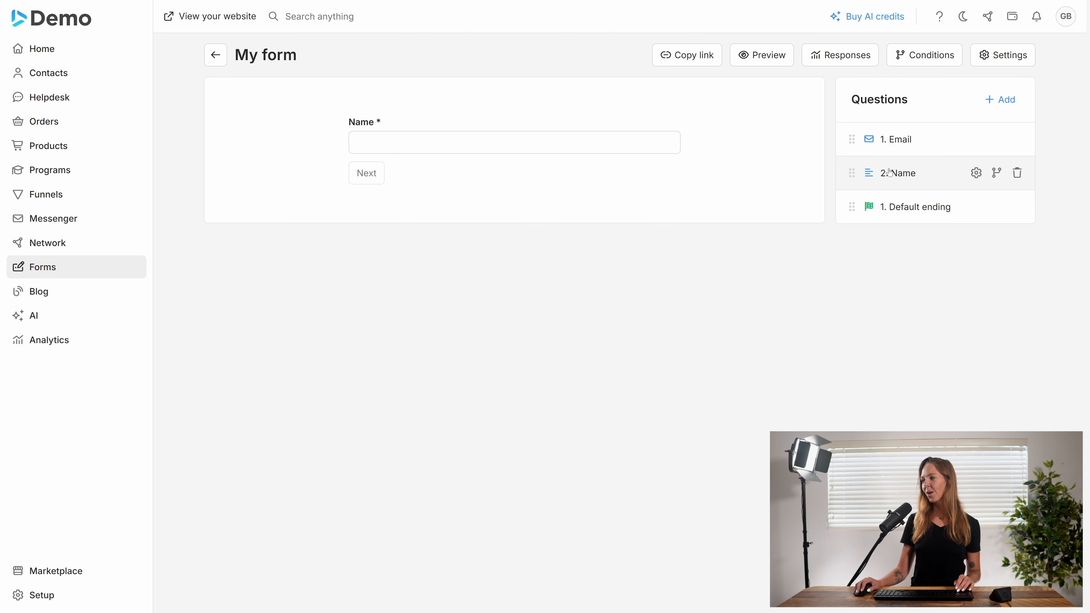
# Add the question 'How ready are you?' as a Custom field using a Radio button group
pyautogui.click(1000, 99)
pyautogui.click(991, 129)
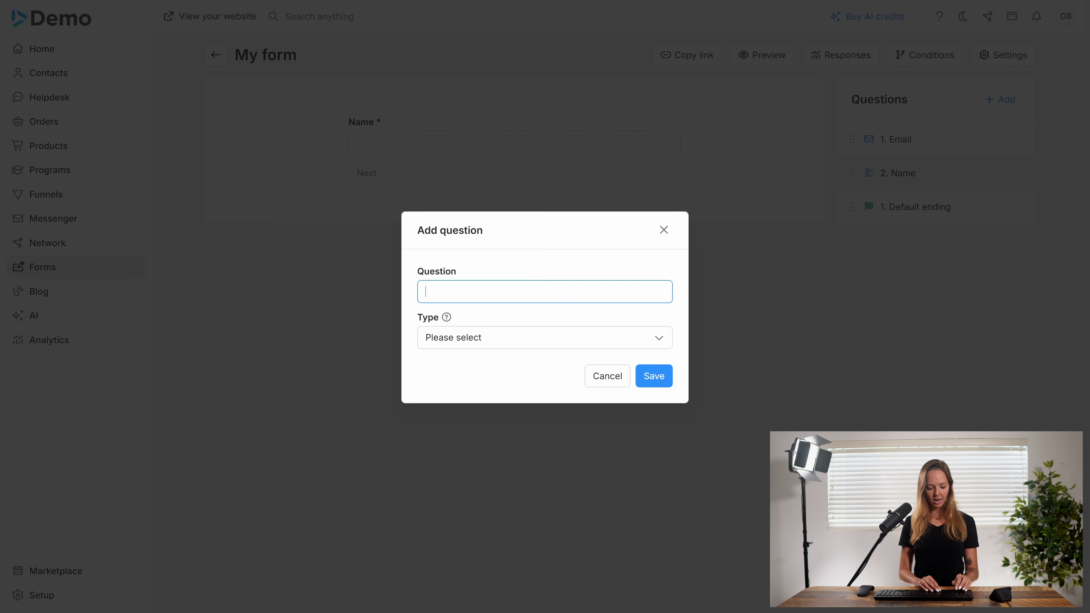
pyautogui.write('How read')
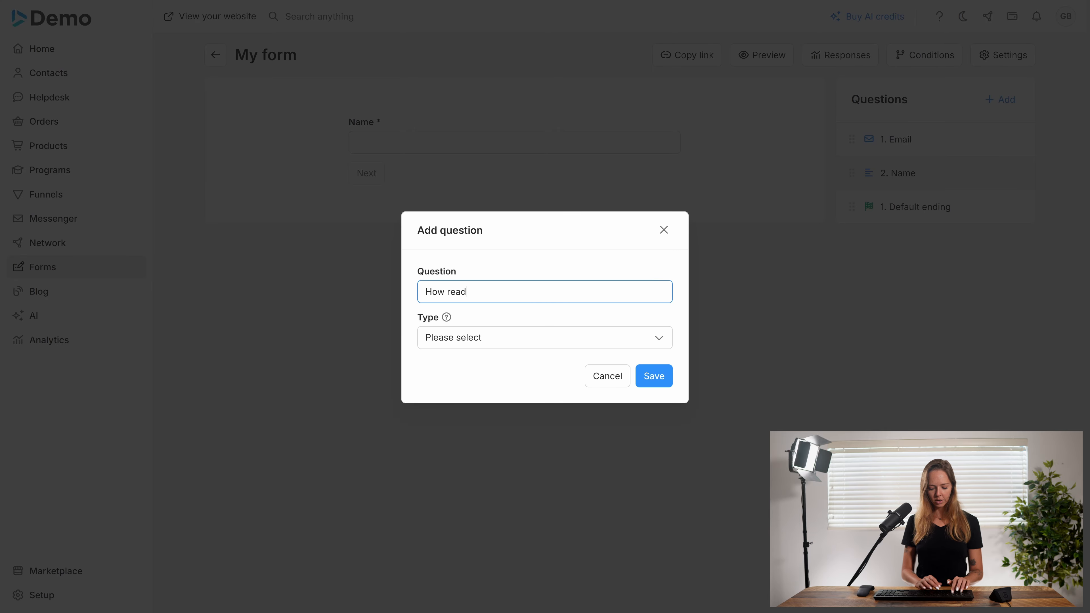
pyautogui.write('y are you?')
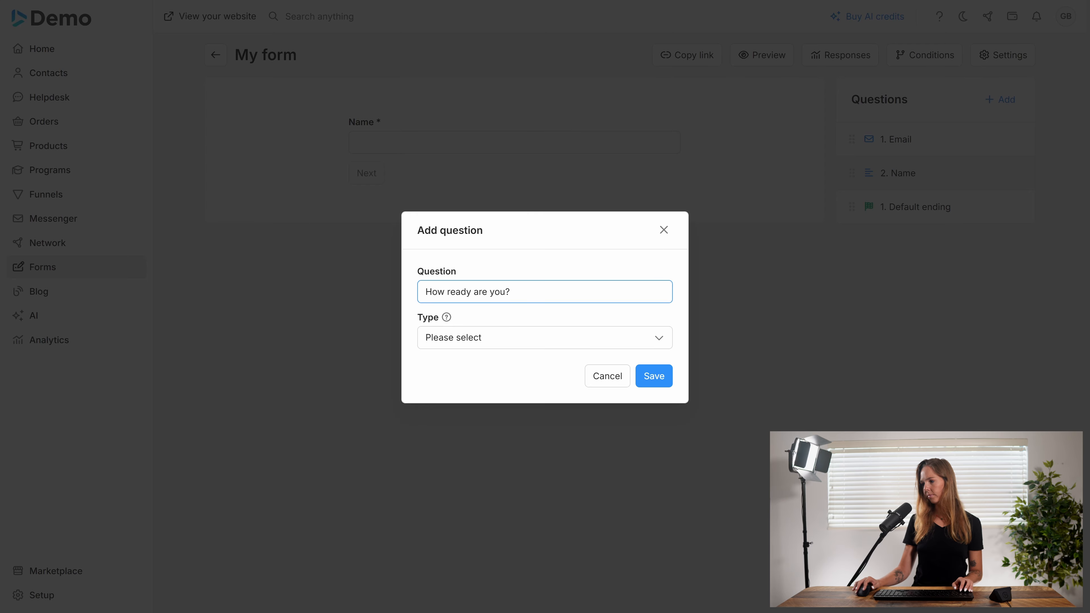
pyautogui.click(463, 338)
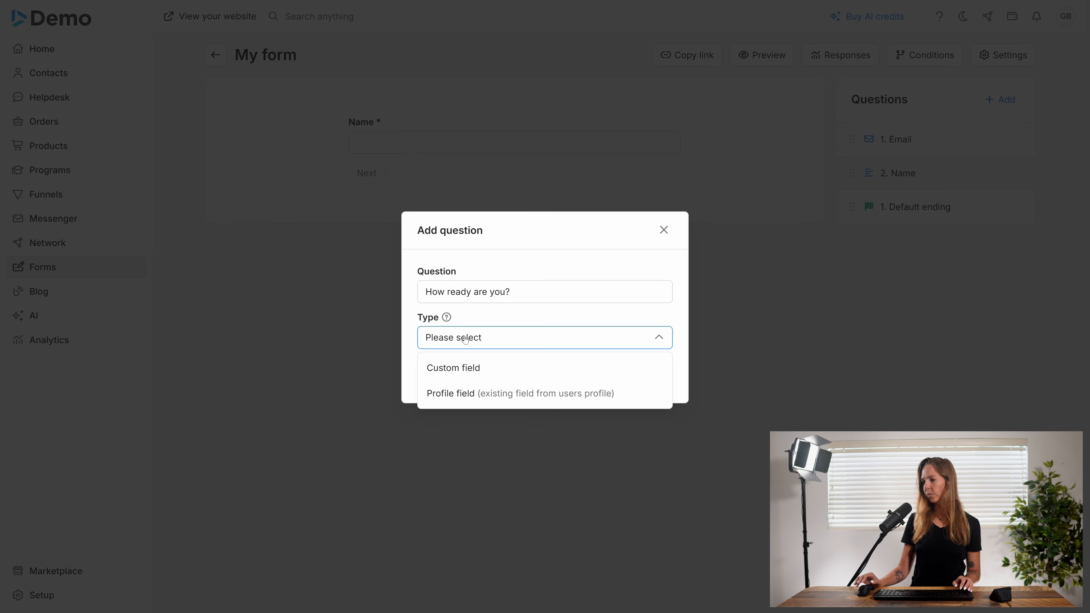
pyautogui.click(467, 369)
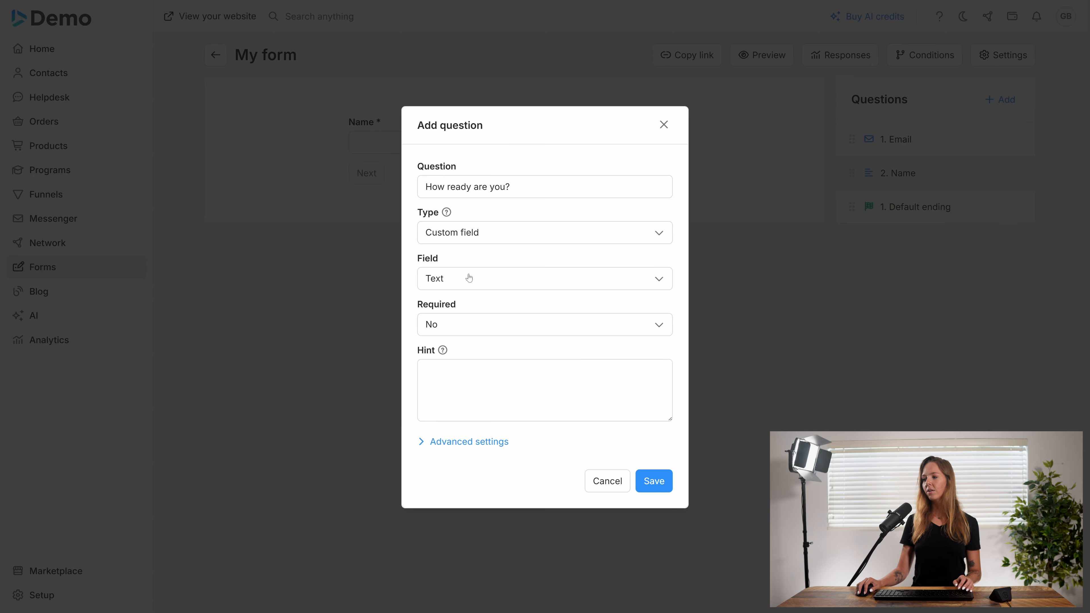
pyautogui.click(469, 284)
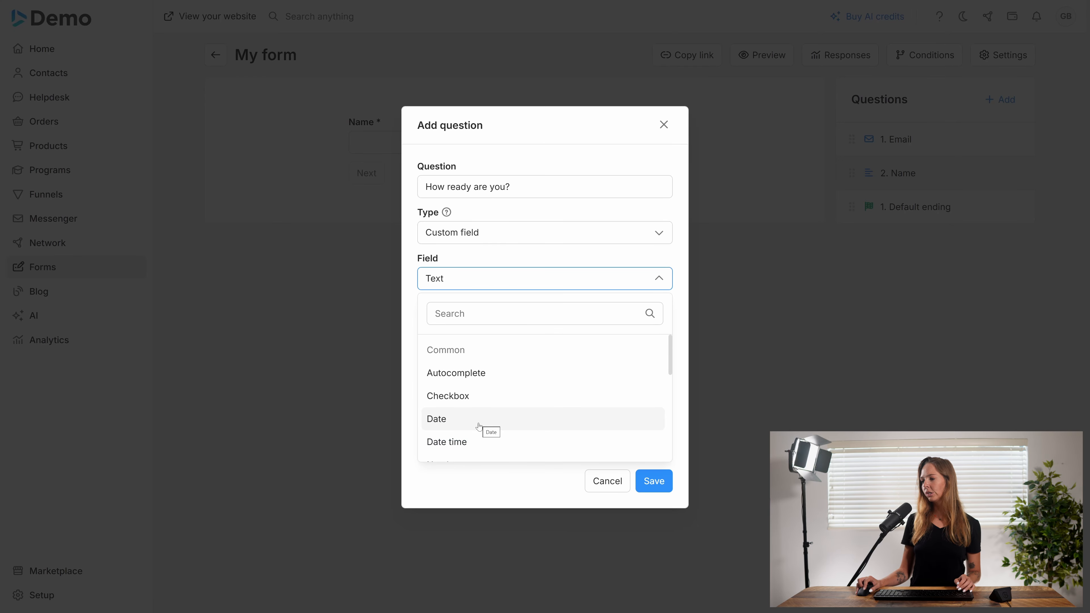
pyautogui.scroll(-2, 479, 425)
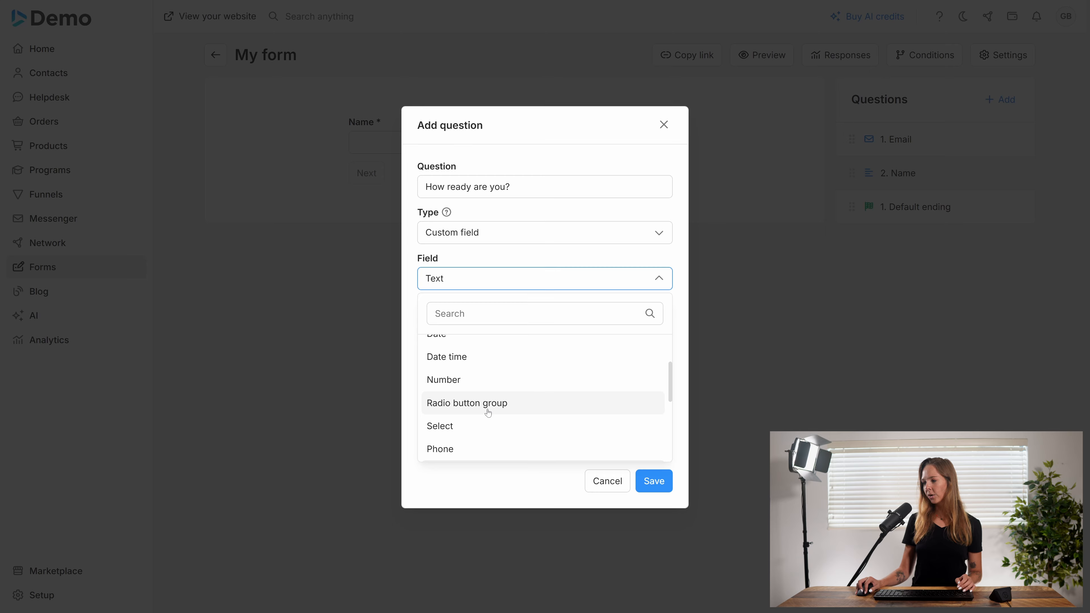
pyautogui.click(488, 403)
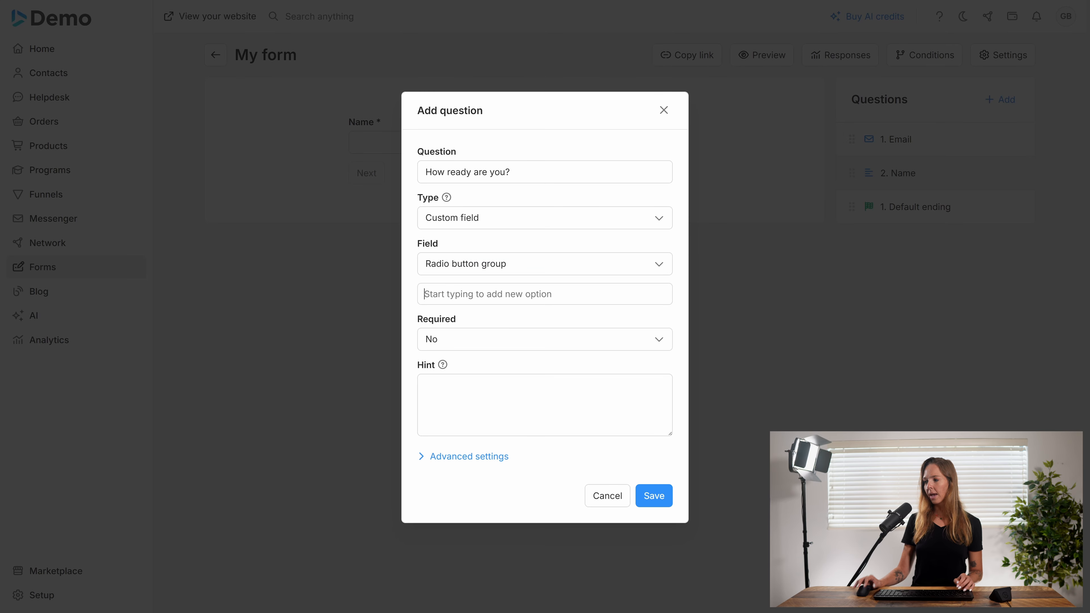
# Give it the options Not ready, Kinda ready and Super ready, and make it required
pyautogui.write('Not ')
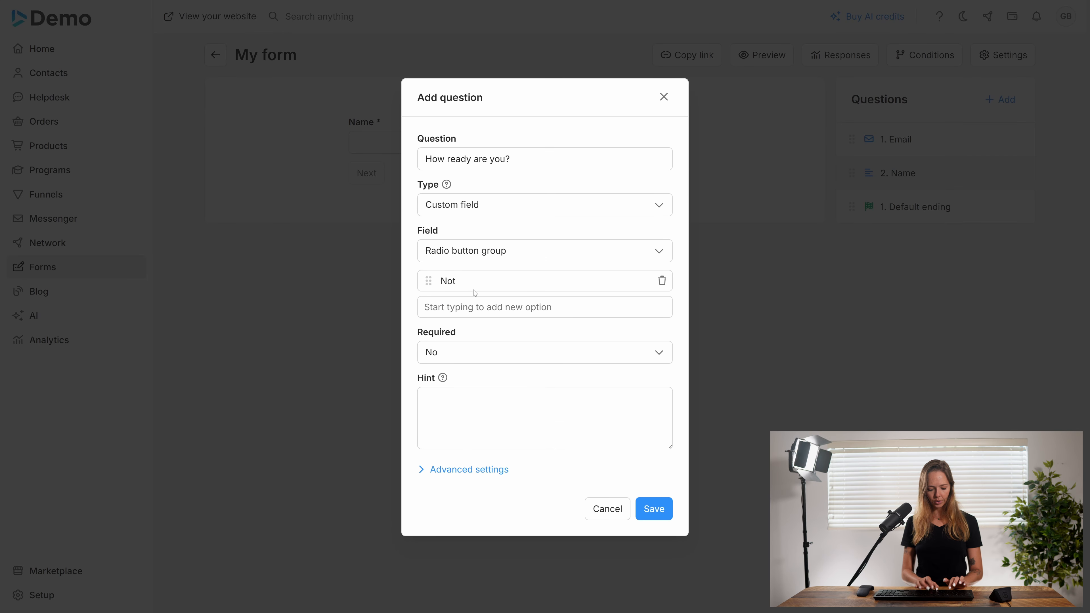
pyautogui.write('readyKi')
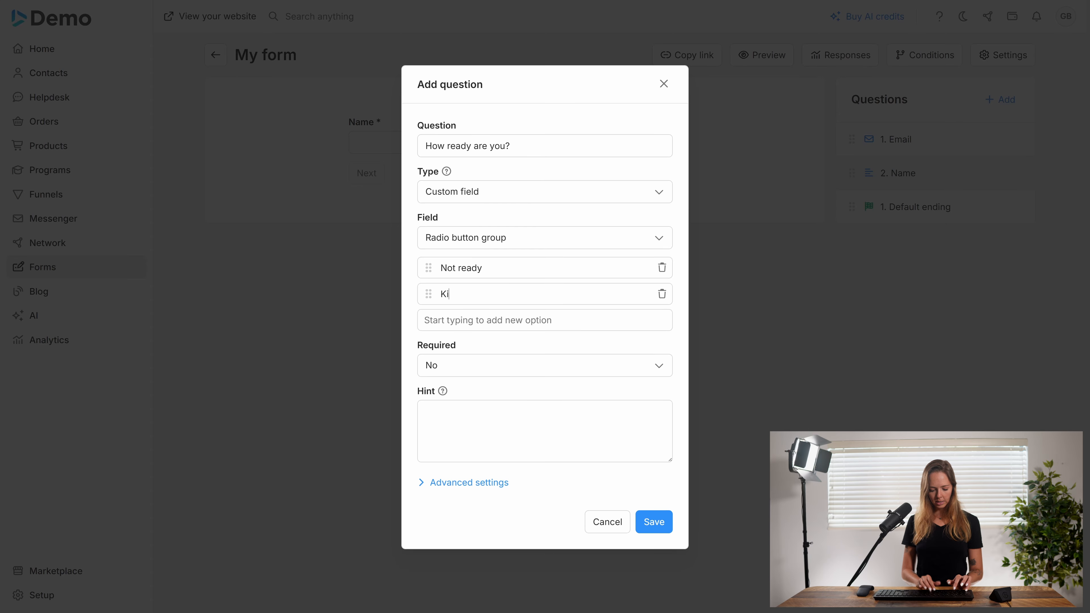
pyautogui.write('nda ready')
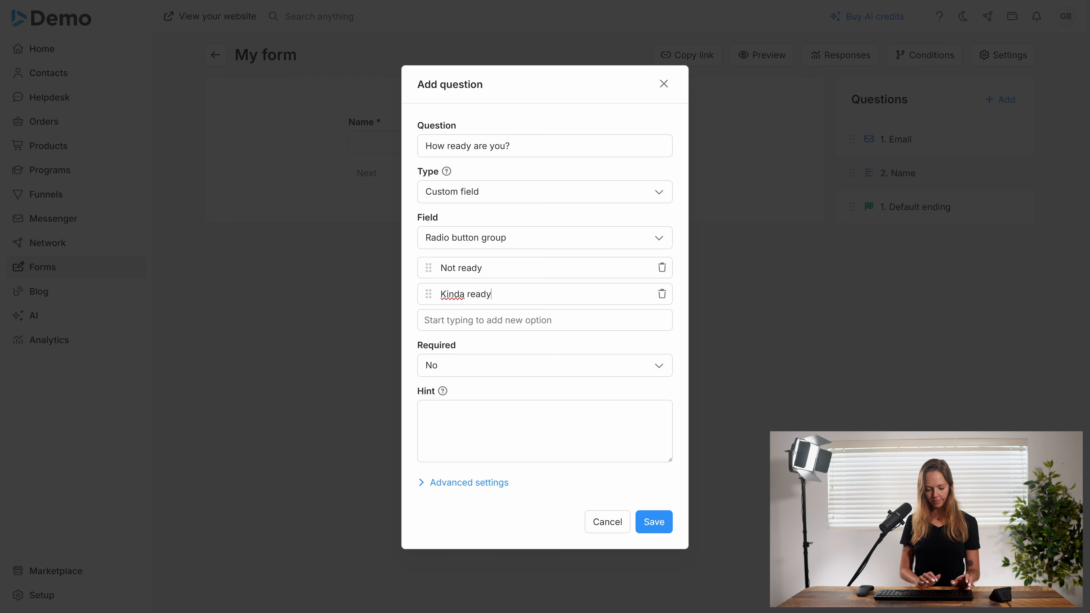
pyautogui.press('Return')
pyautogui.write('Sup')
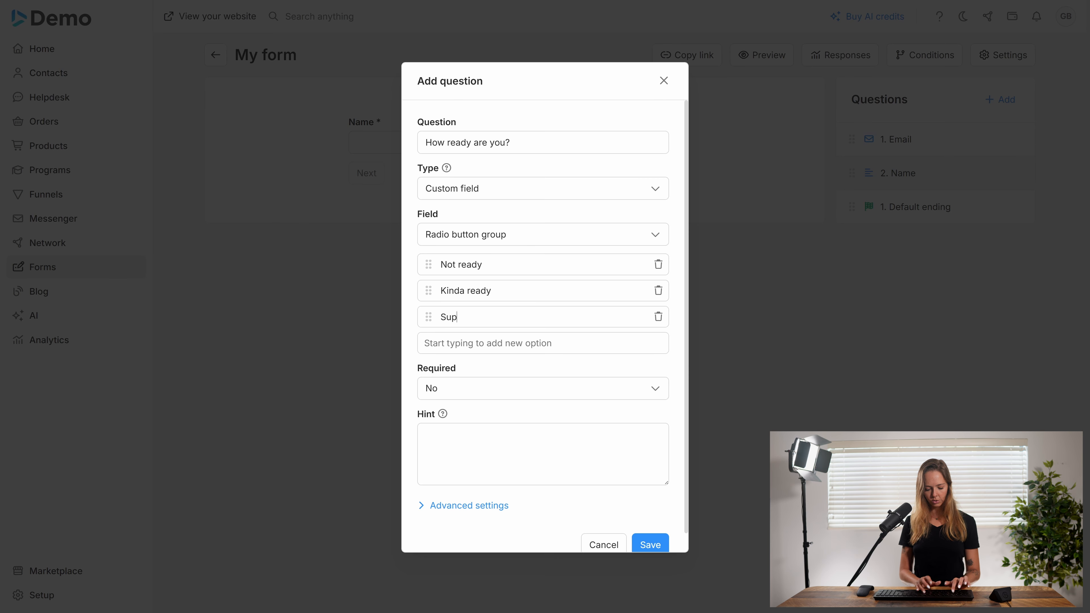
pyautogui.write('er ready')
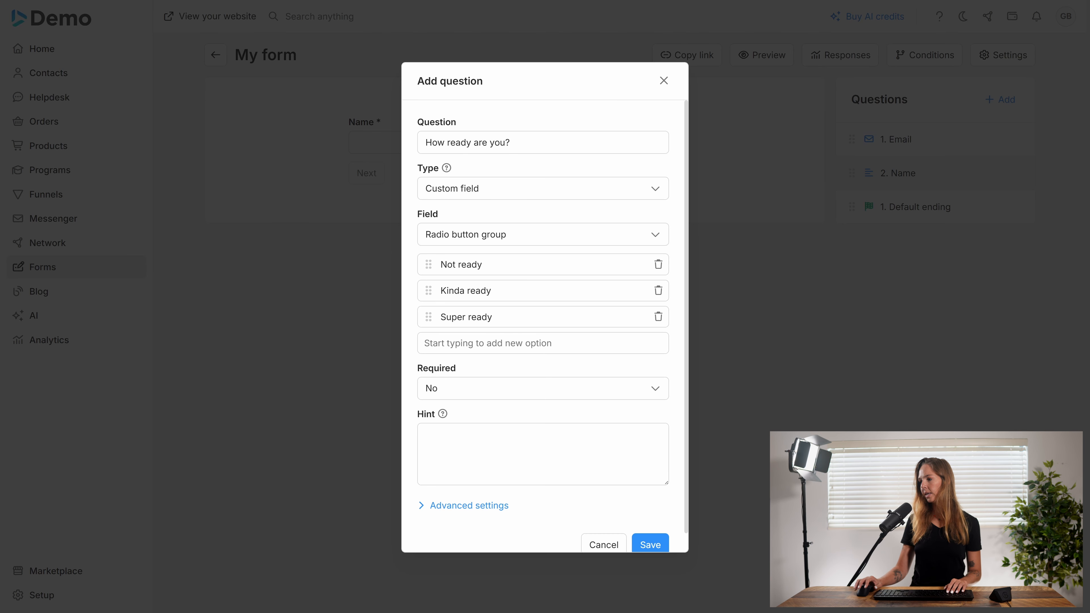
pyautogui.click(475, 391)
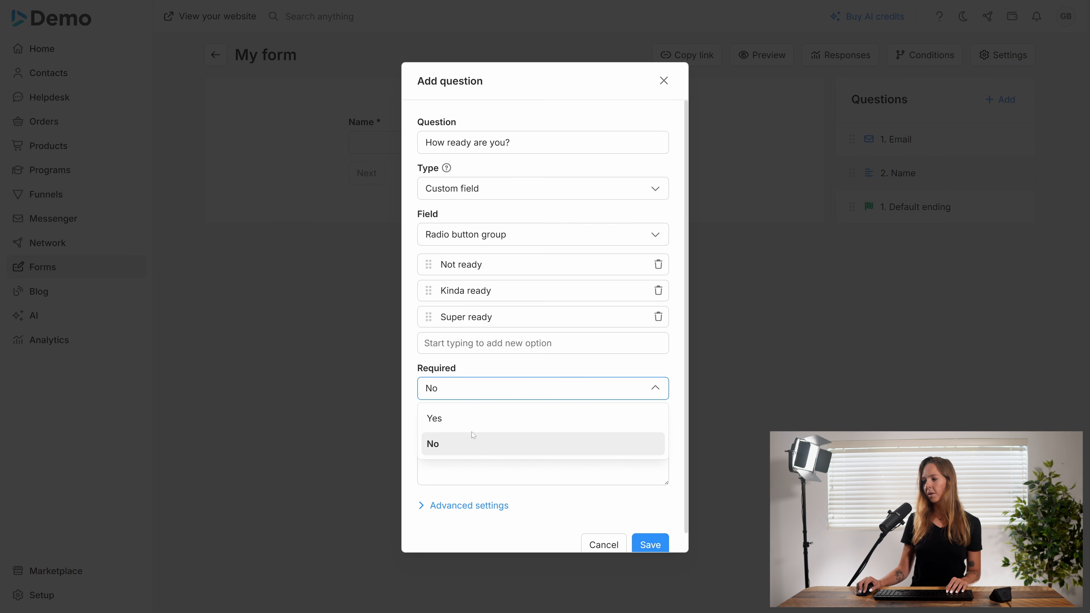
pyautogui.click(472, 418)
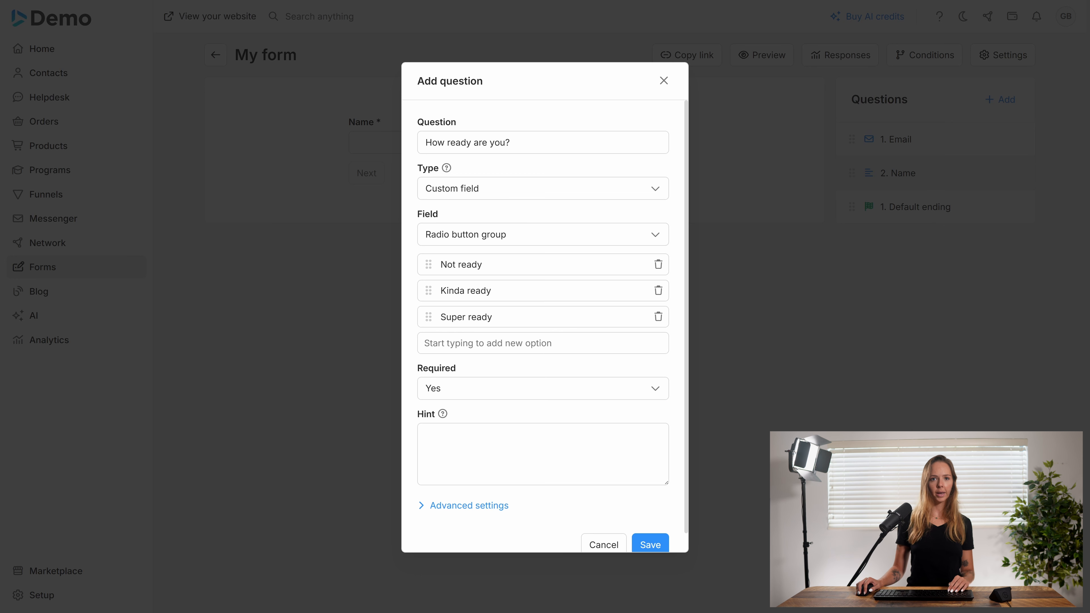
# Add the hint 'Please select the one that most accurately represents you' and save the question
pyautogui.click(475, 449)
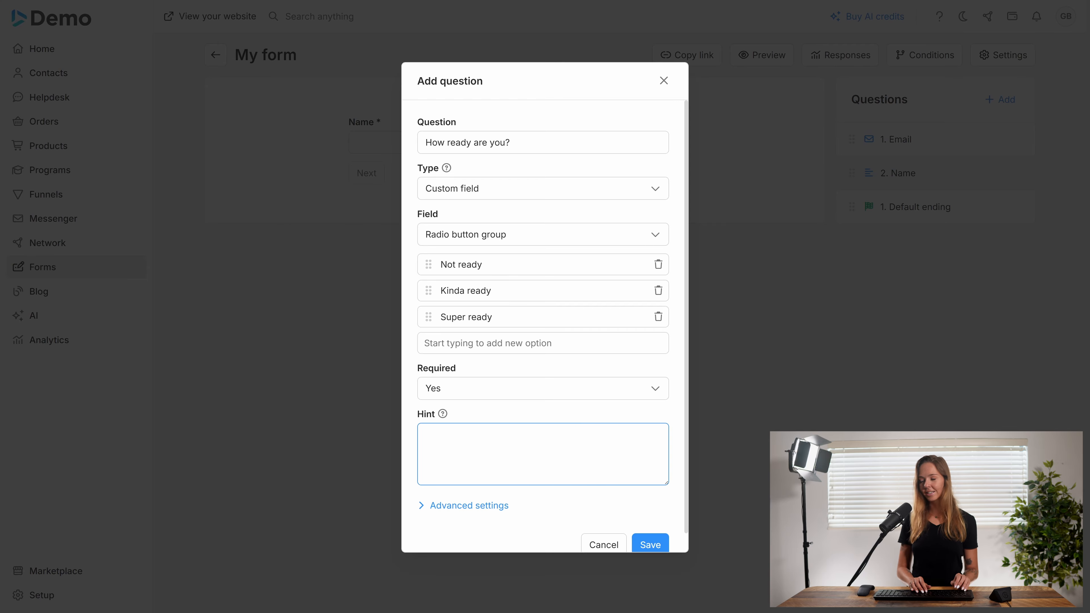
pyautogui.write('Please se')
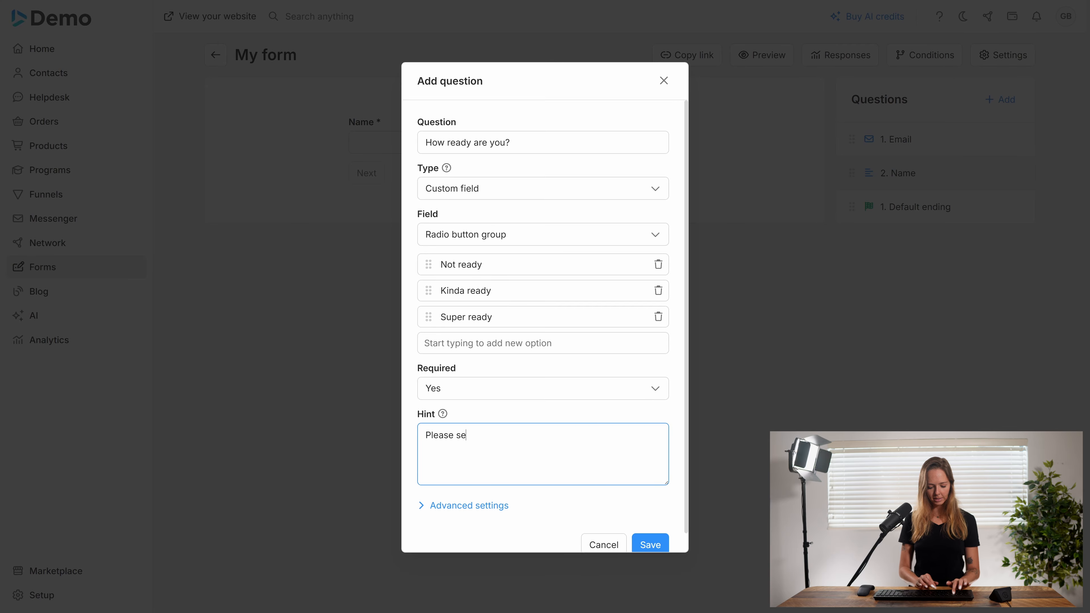
pyautogui.write('lect the on')
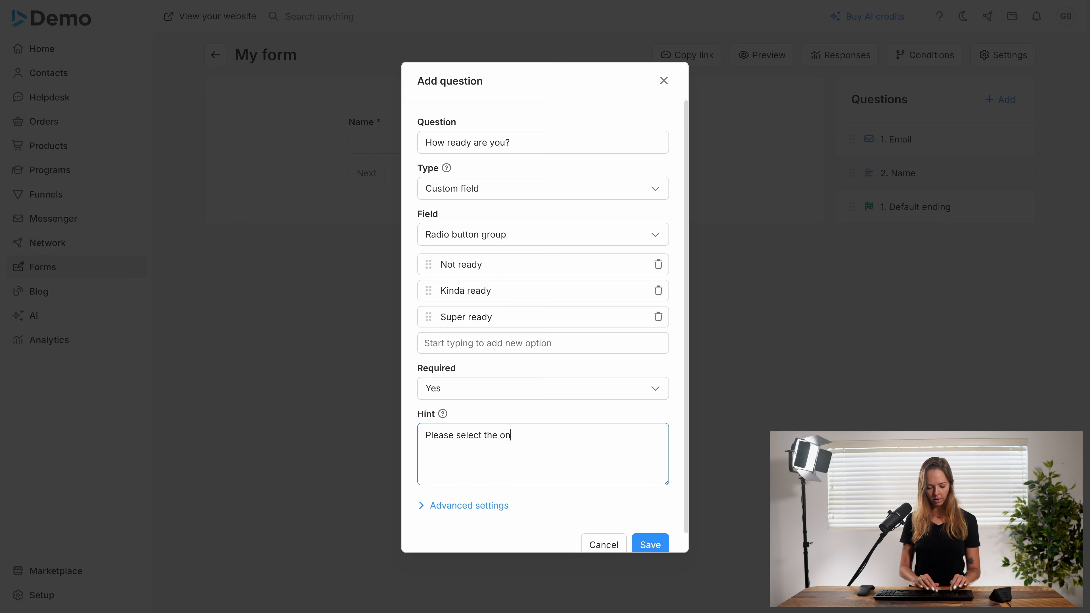
pyautogui.write('e tha')
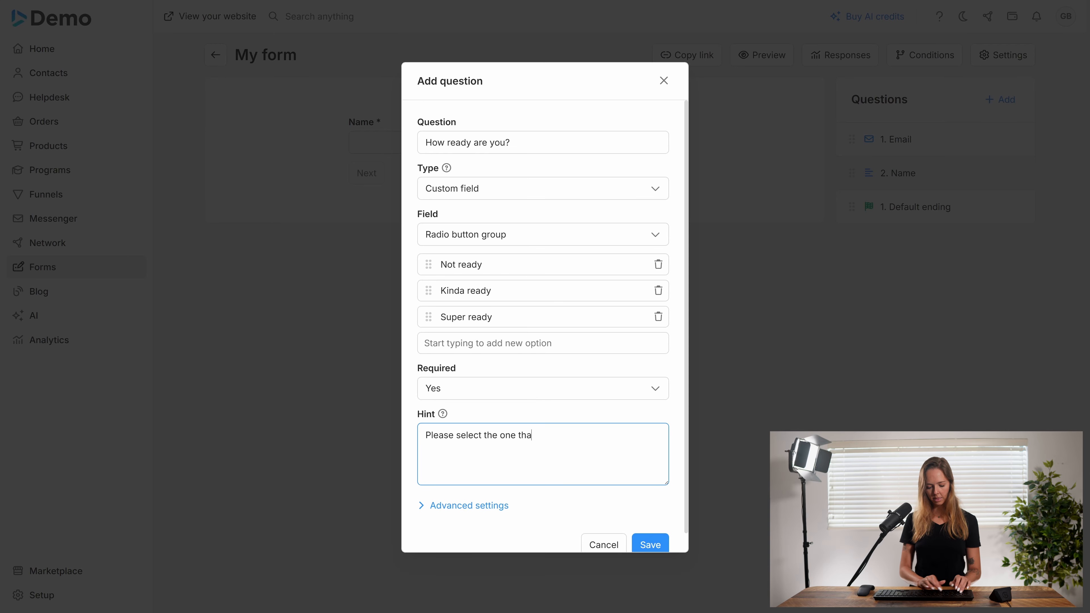
pyautogui.write('t most acc')
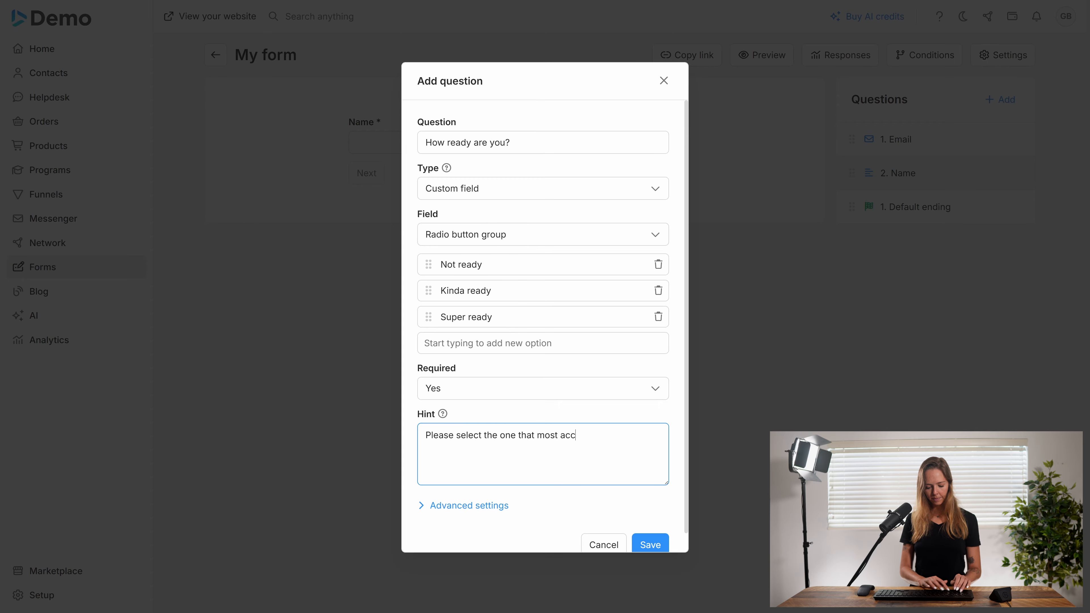
pyautogui.write('uraet')
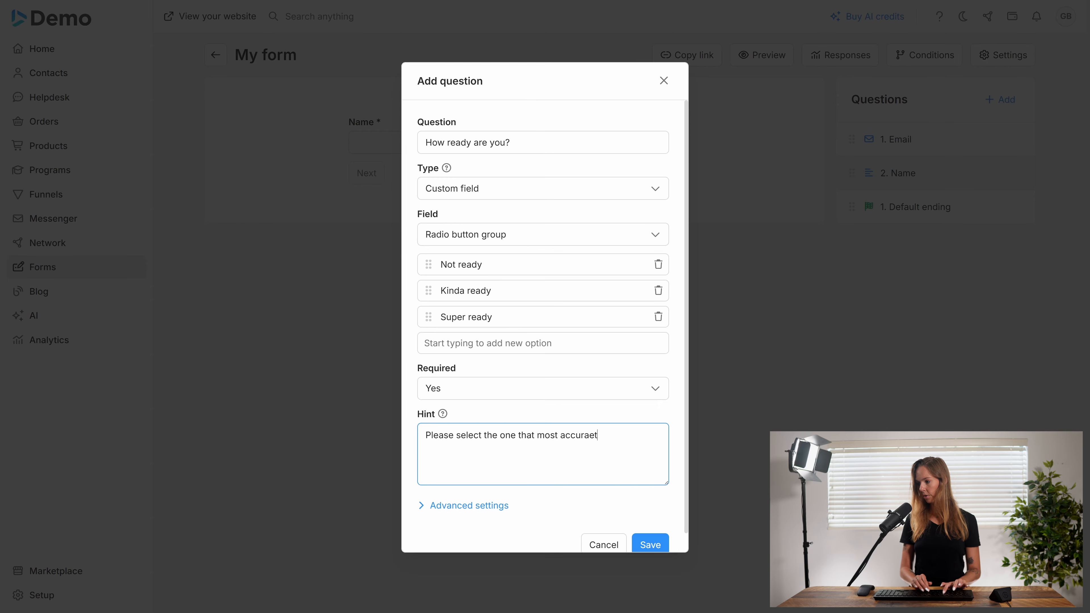
pyautogui.press('BackSpace')
pyautogui.press('BackSpace')
pyautogui.write('te')
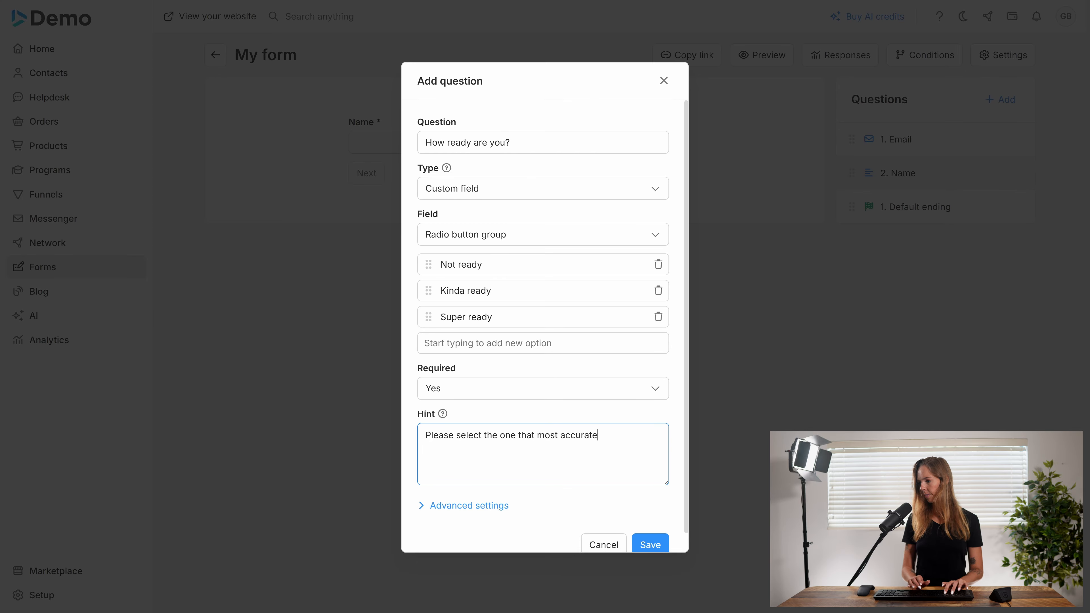
pyautogui.write('ly rep')
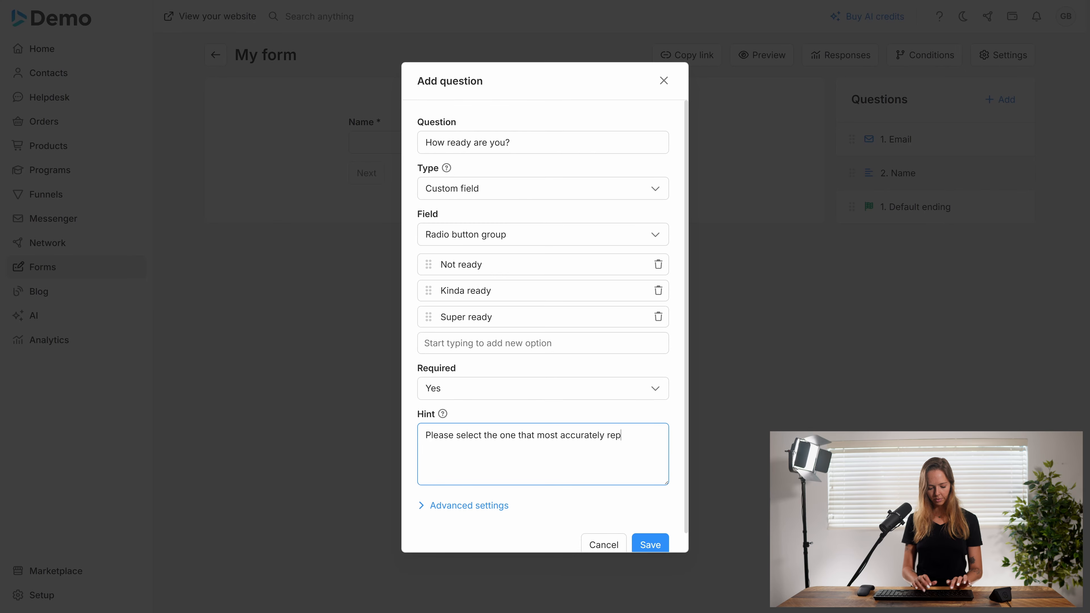
pyautogui.write('resents you')
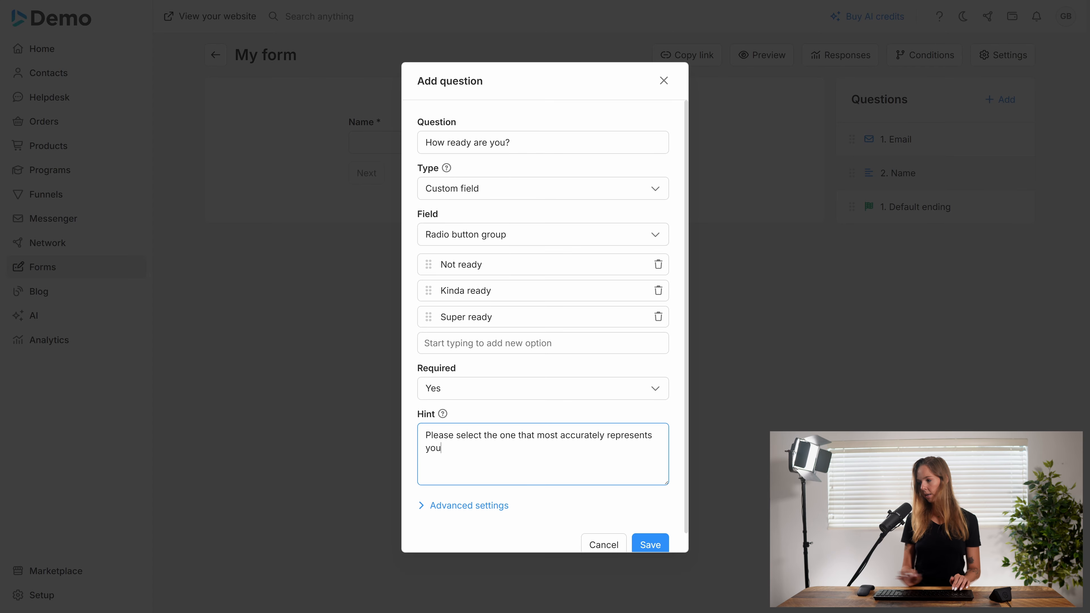
pyautogui.click(646, 538)
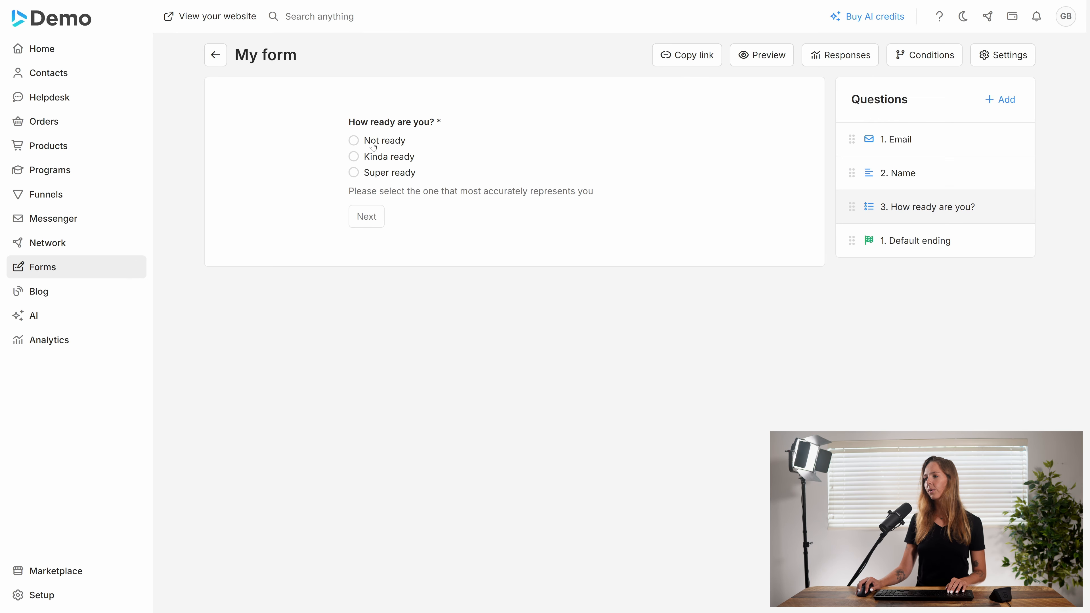
# Try each readiness answer in the form preview, leaving Not ready selected
pyautogui.click(351, 142)
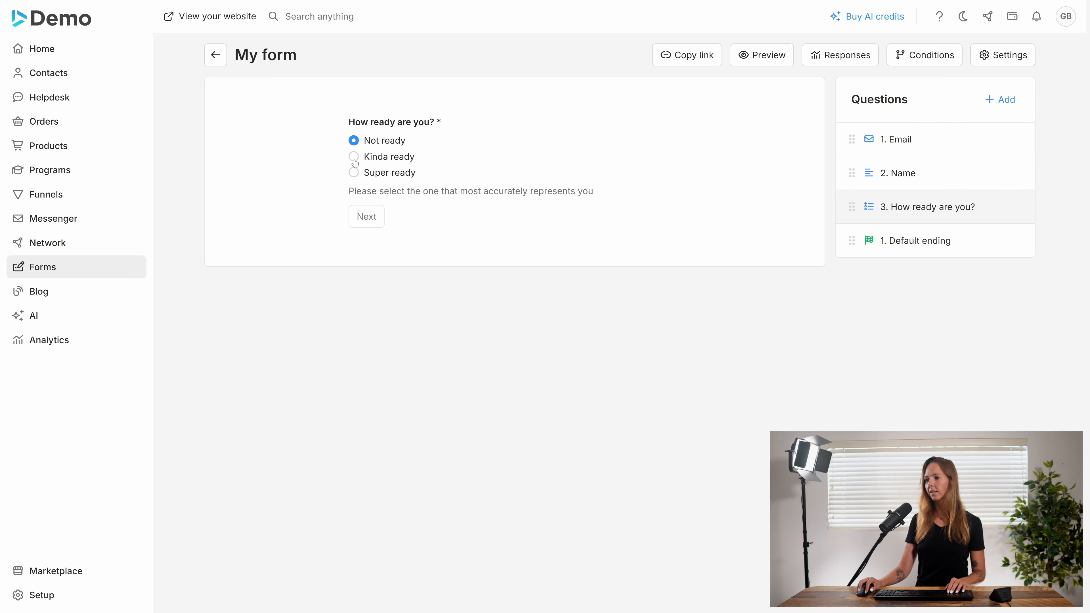
pyautogui.click(353, 156)
pyautogui.click(354, 173)
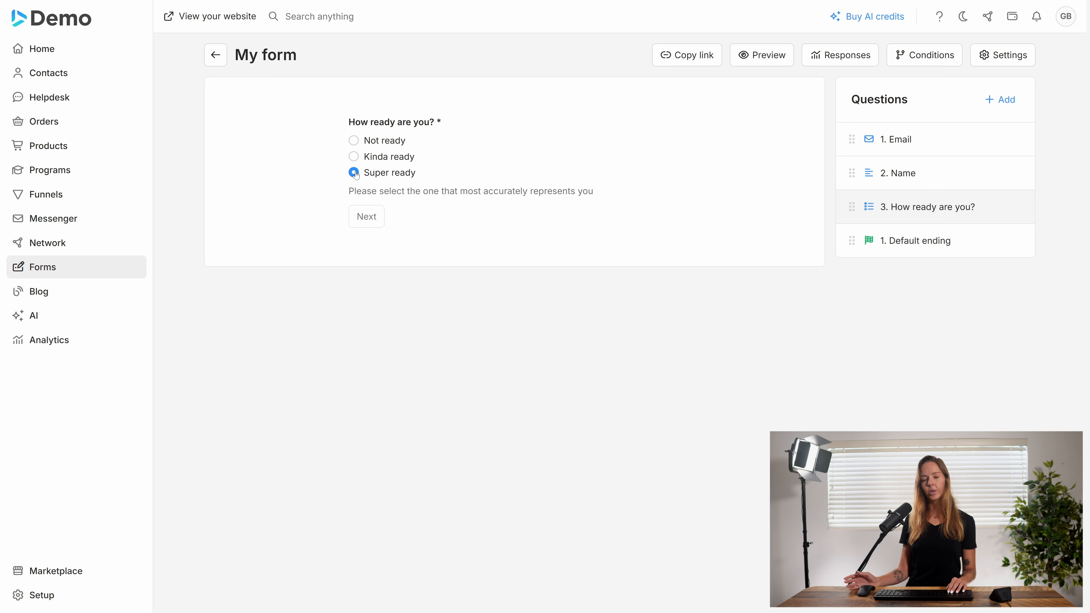
pyautogui.click(354, 158)
pyautogui.click(354, 144)
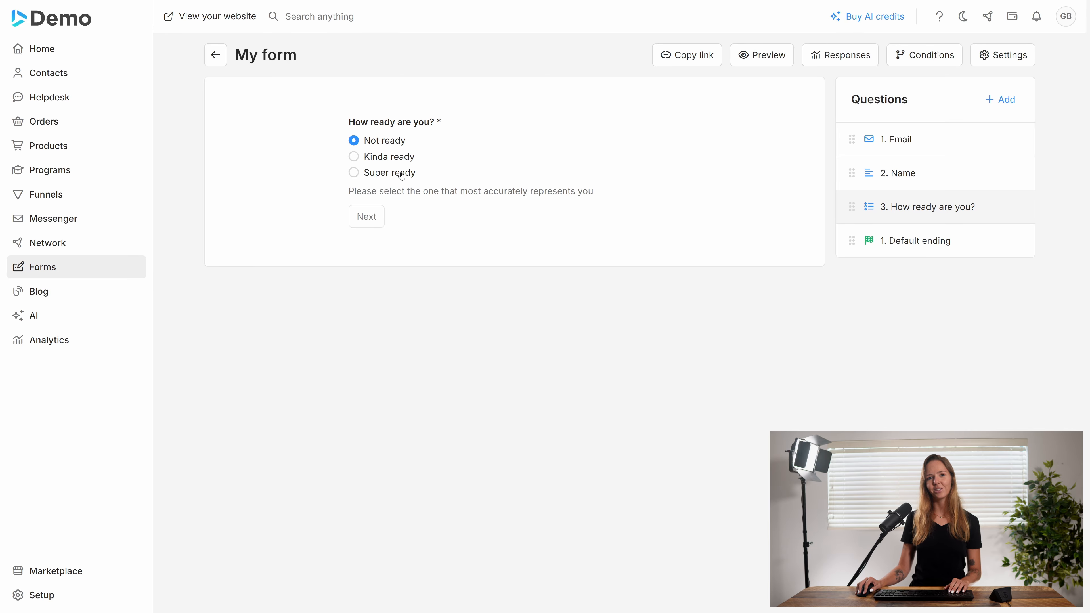
pyautogui.click(999, 104)
# Add a new question worded 'Please tell us why you want to work with us'
pyautogui.click(991, 128)
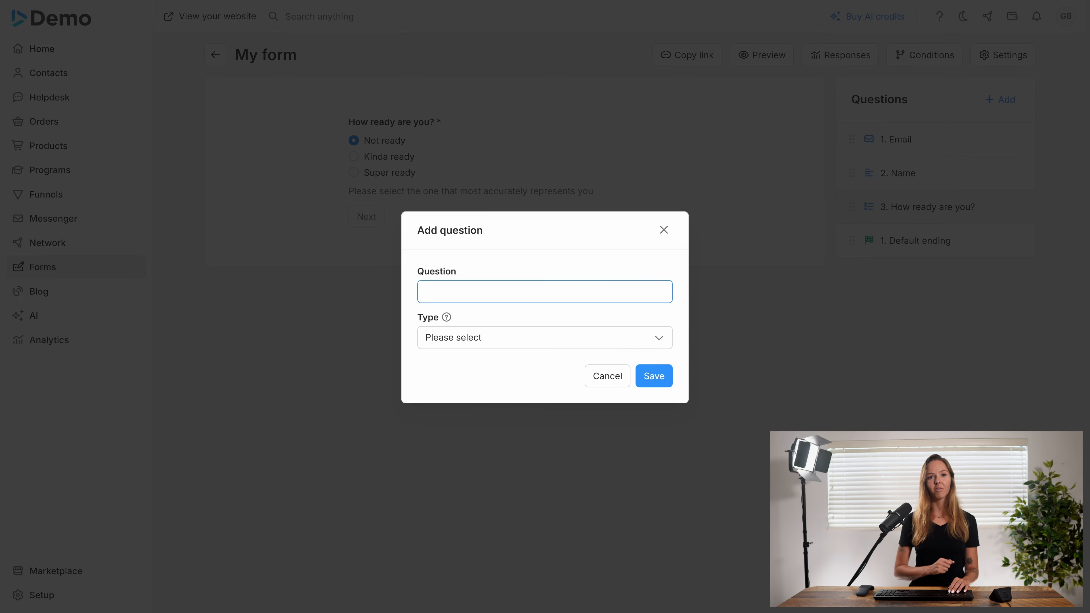
pyautogui.write('P')
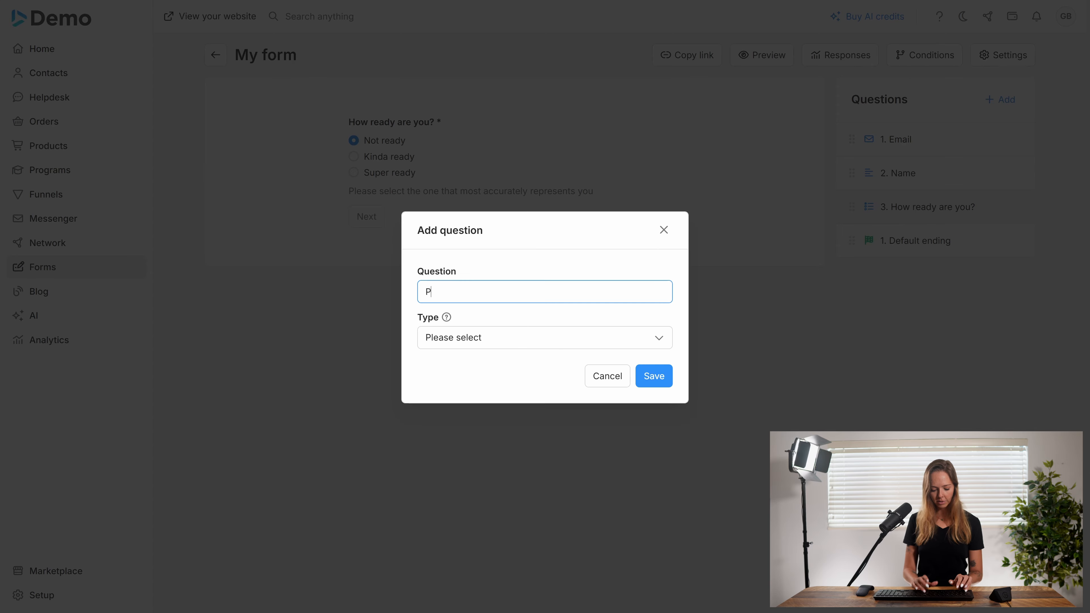
pyautogui.write('lease tell')
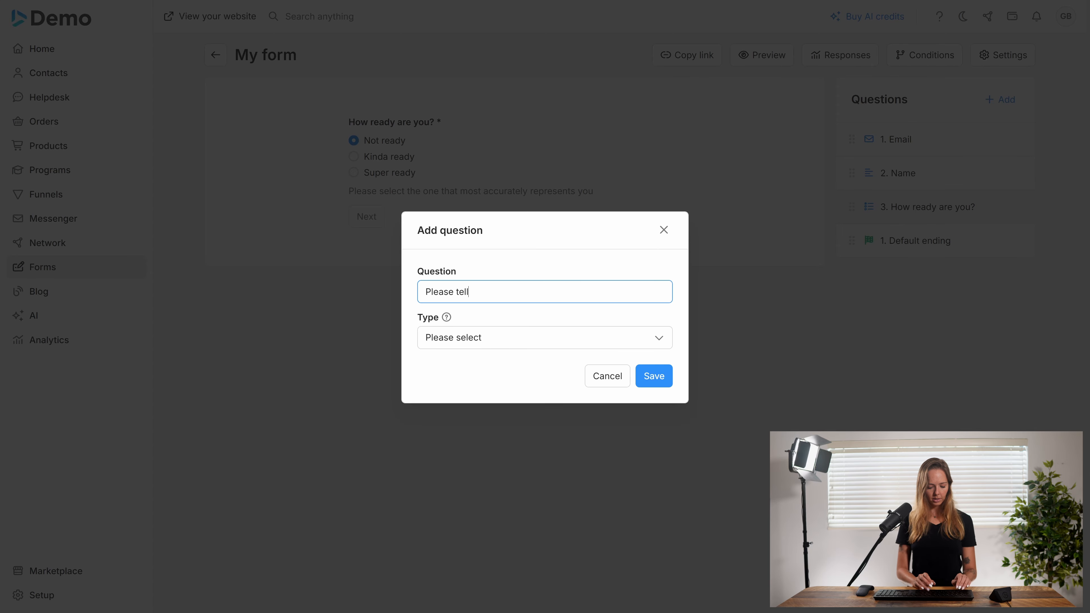
pyautogui.write(' us why you wsa')
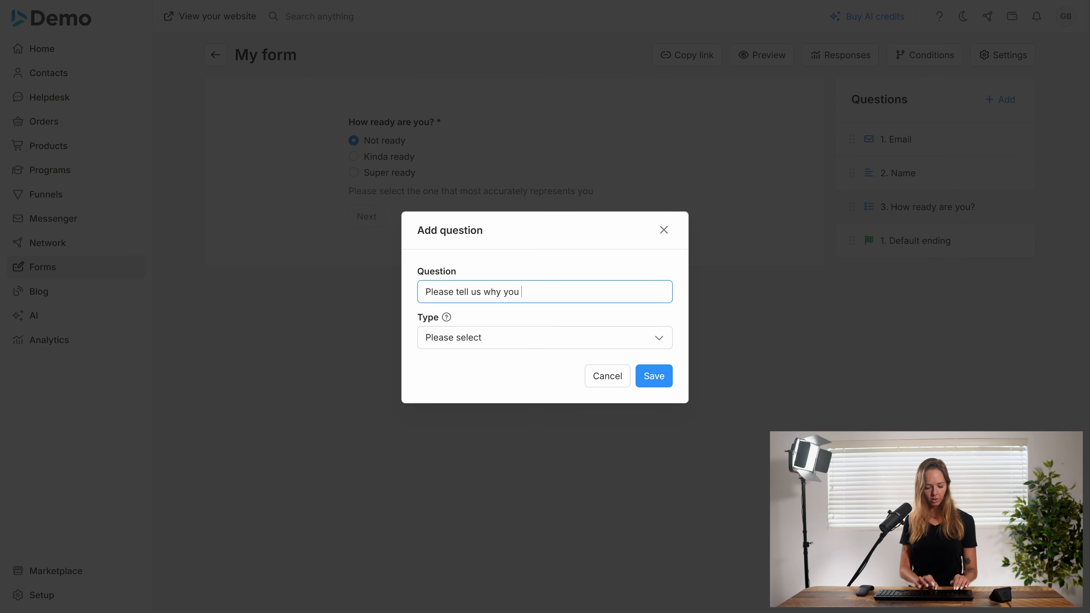
pyautogui.press('BackSpace')
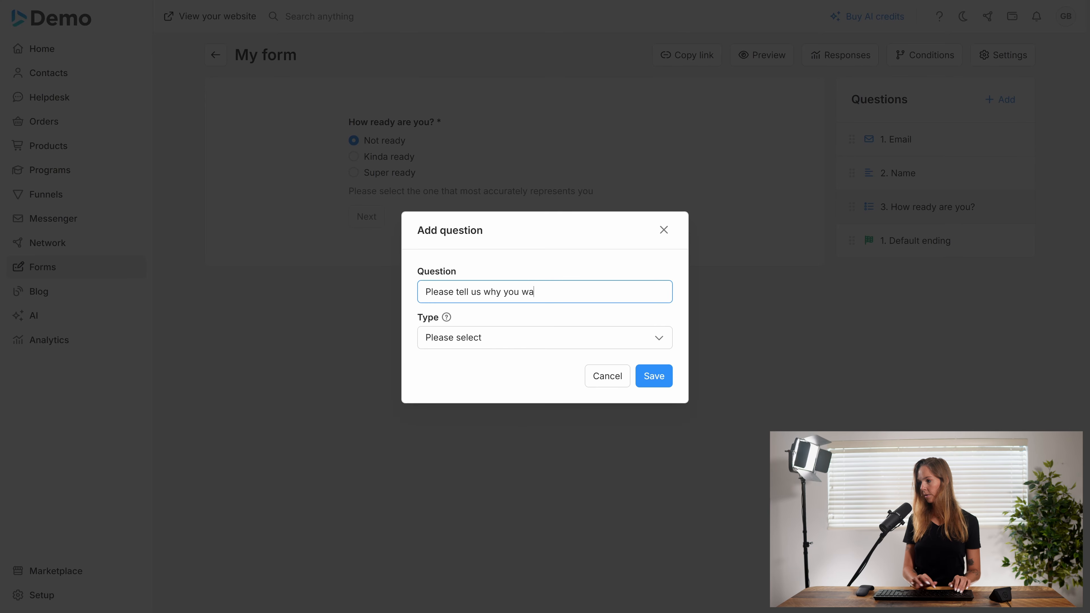
pyautogui.write('nt st')
pyautogui.press('BackSpace')
pyautogui.press('BackSpace')
pyautogui.write('t')
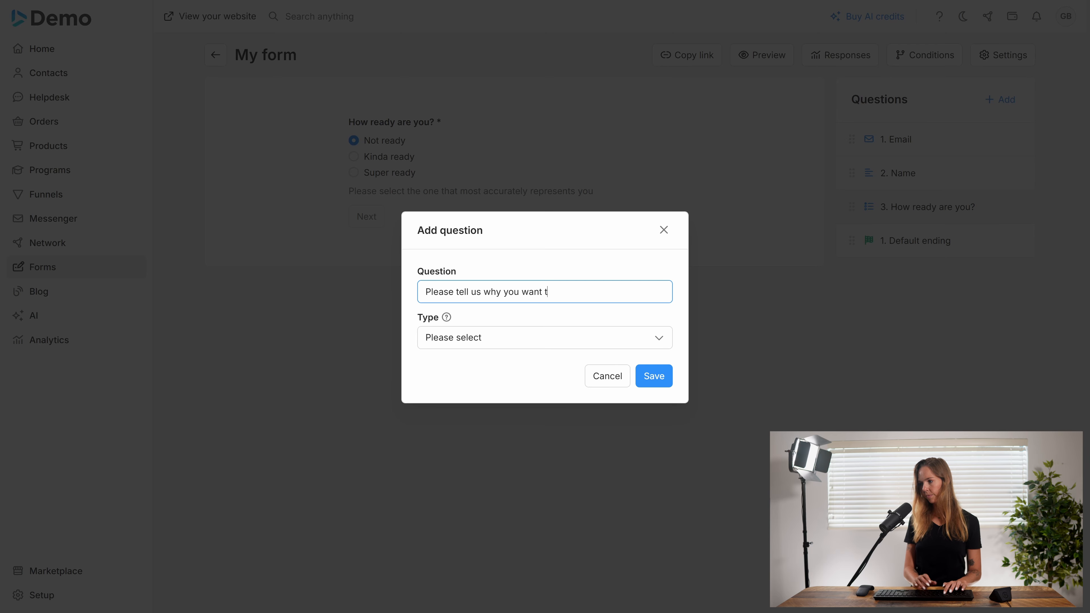
pyautogui.write('o work wit')
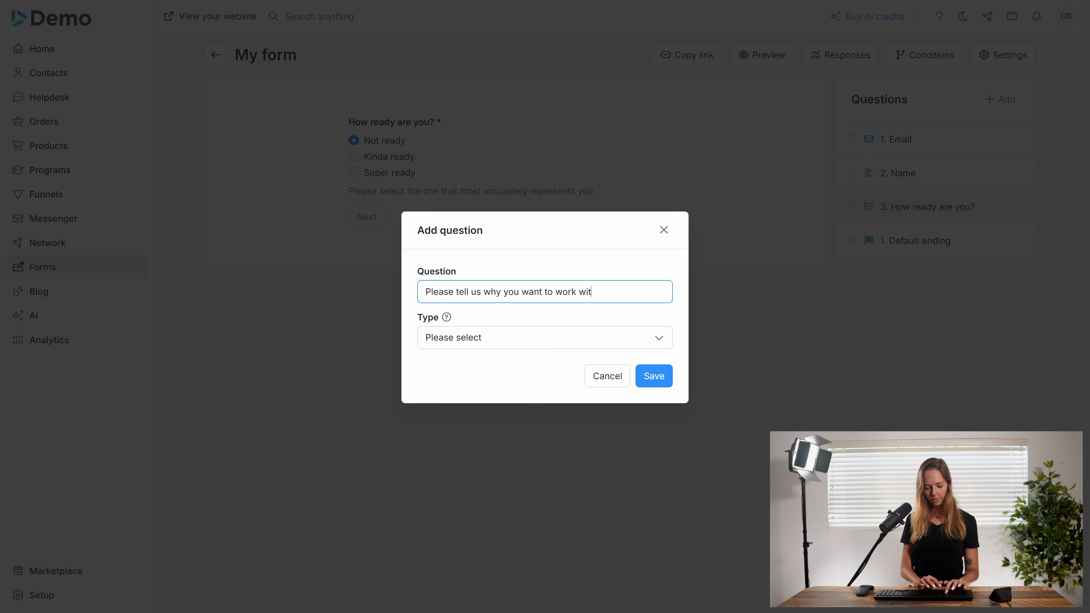
pyautogui.write('h us')
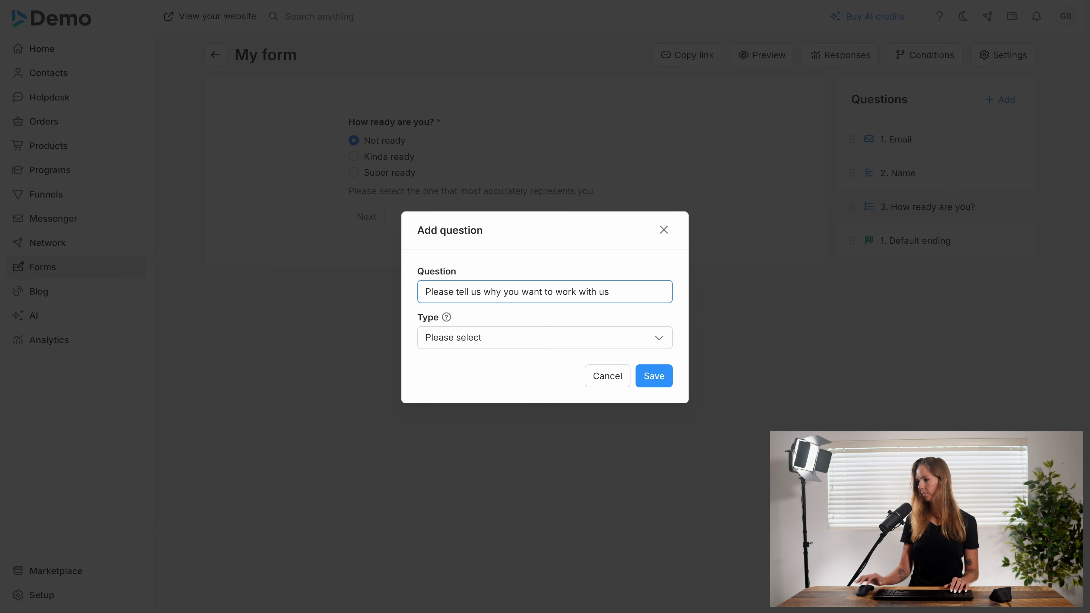
# Make the question a Custom field with a Text area answer
pyautogui.click(493, 339)
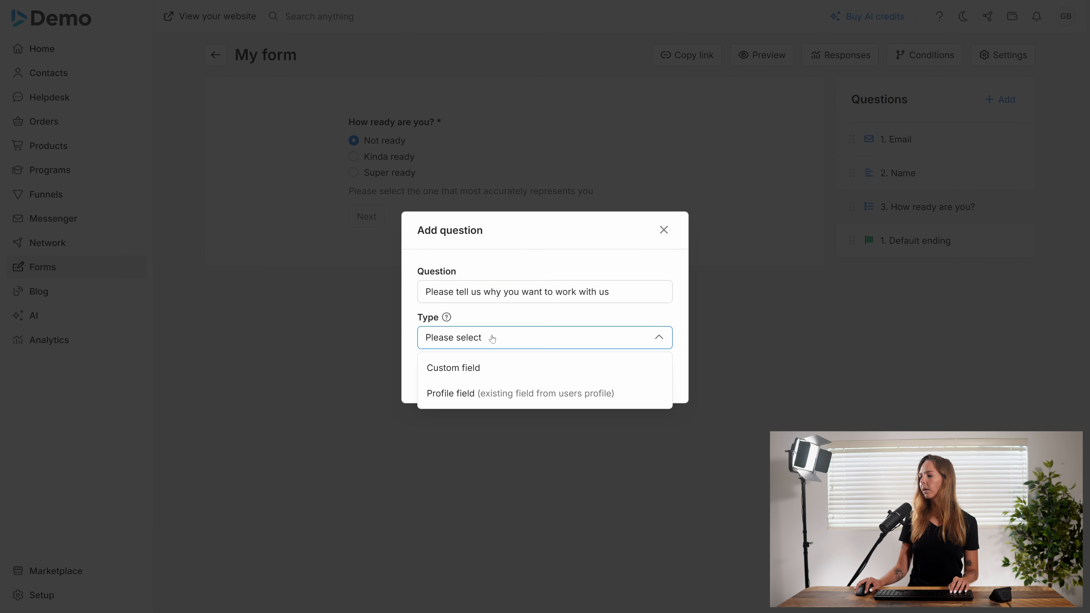
pyautogui.click(489, 368)
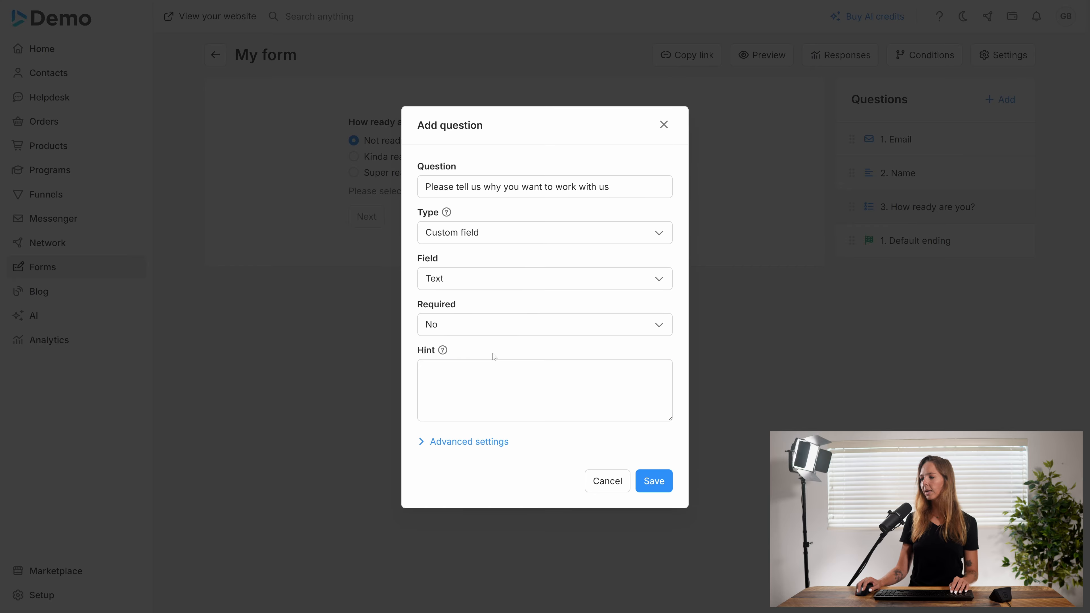
pyautogui.click(469, 278)
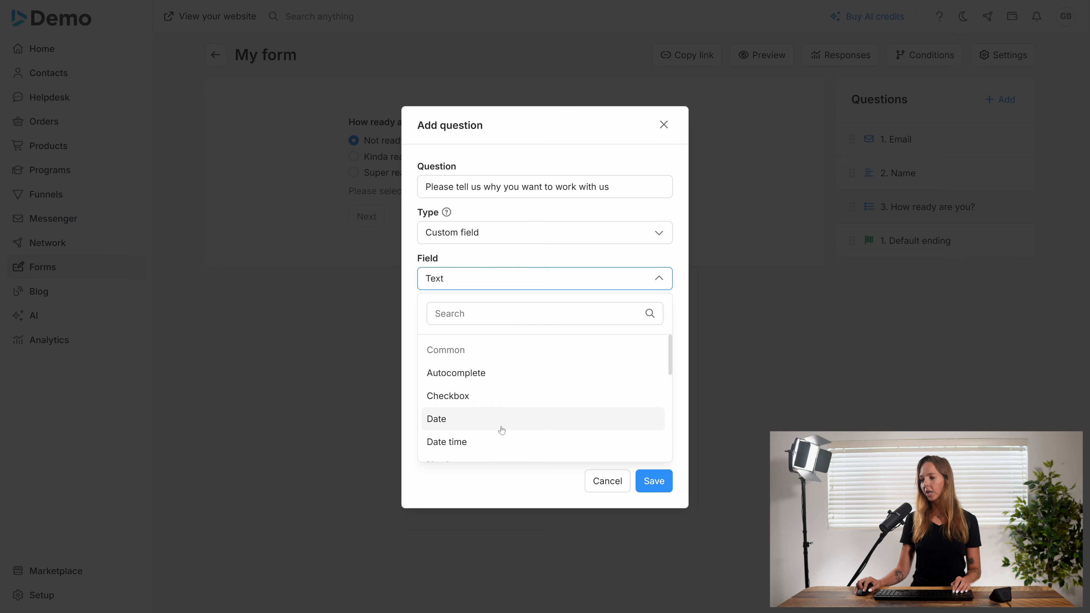
pyautogui.scroll(-3, 500, 427)
pyautogui.scroll(-3, 500, 429)
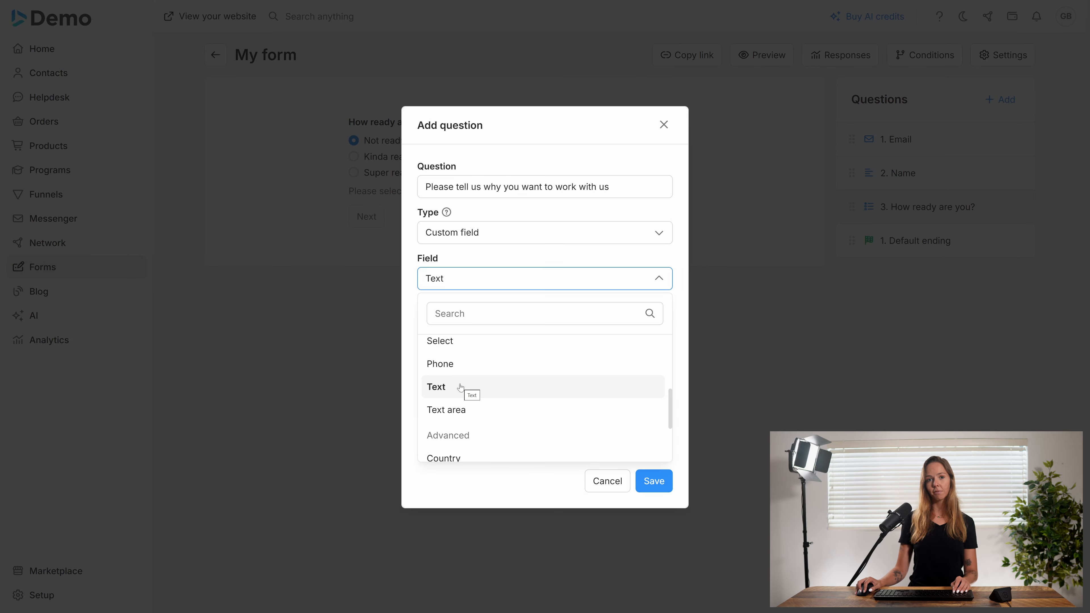
pyautogui.click(461, 411)
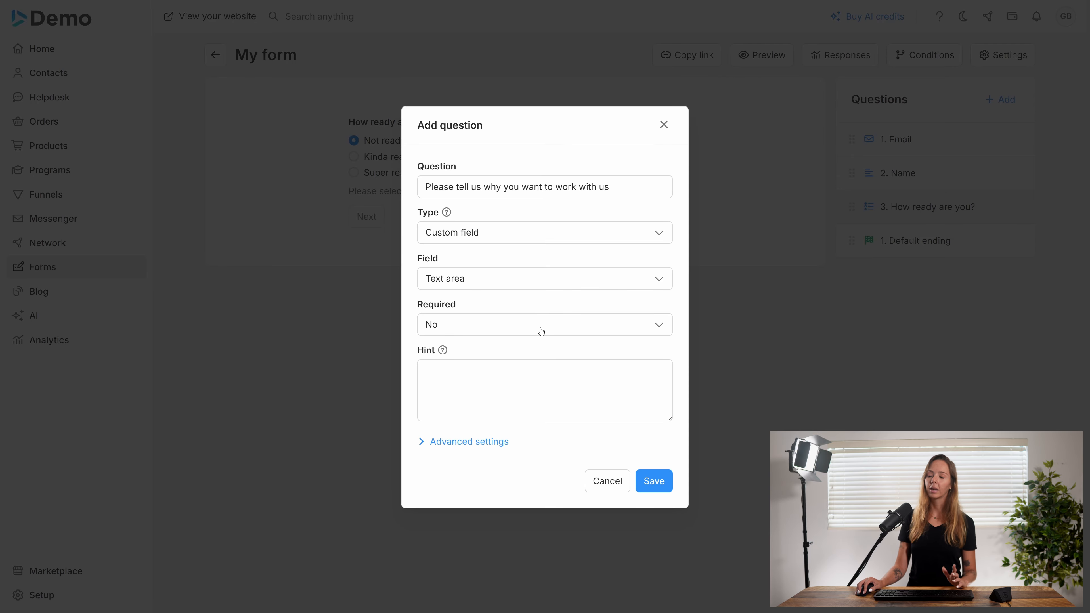
# Add the hint 'Please make your answer as detailed as possible' and expand the advanced settings
pyautogui.click(532, 382)
pyautogui.write('P')
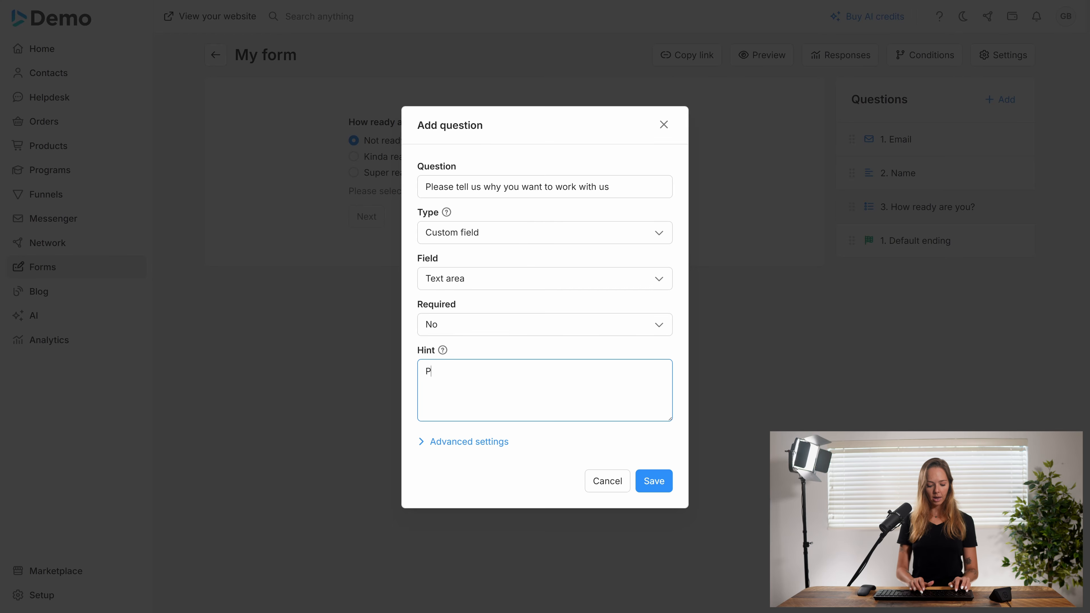
pyautogui.write('lease make ')
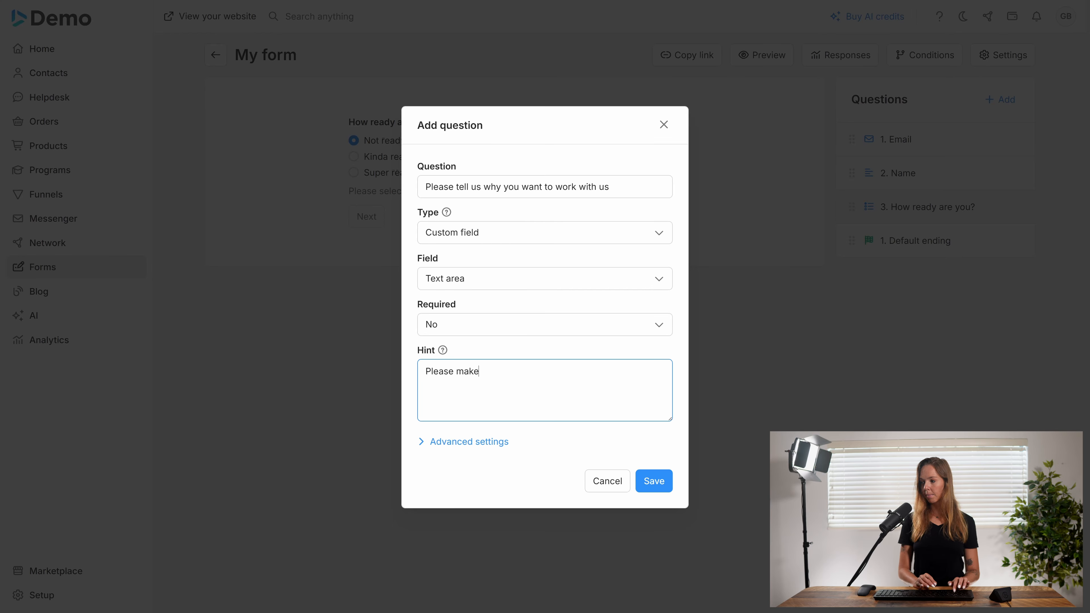
pyautogui.write('your an')
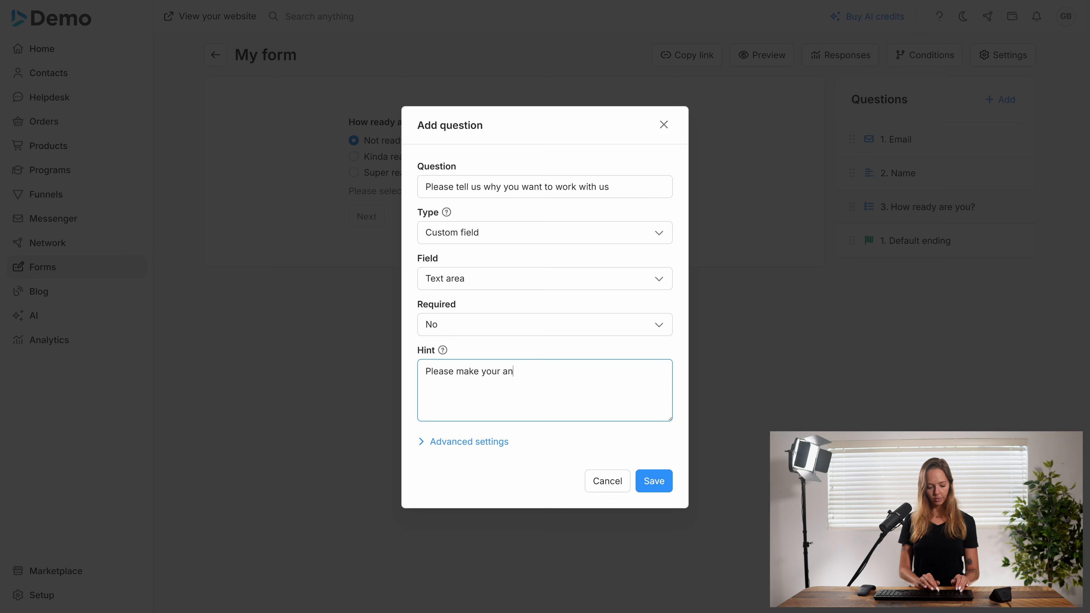
pyautogui.write('swer as de')
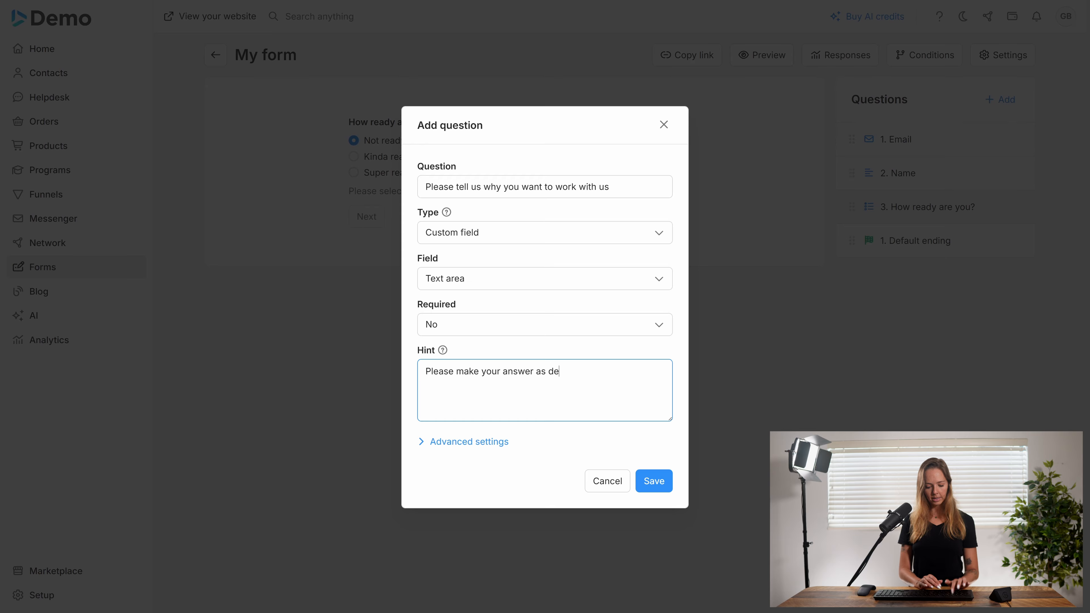
pyautogui.write('tailed as')
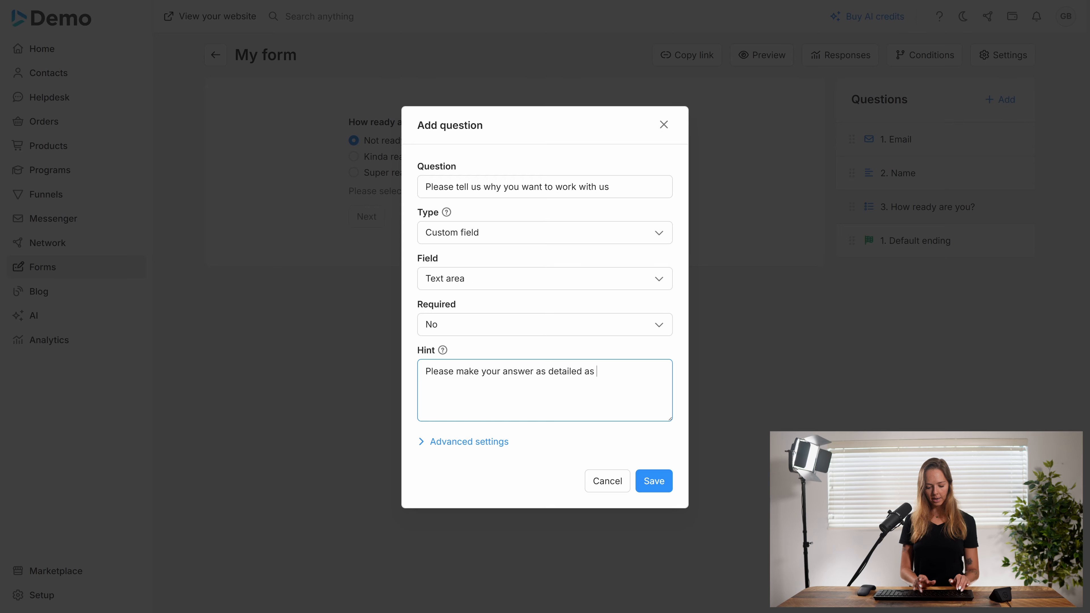
pyautogui.write(' possible')
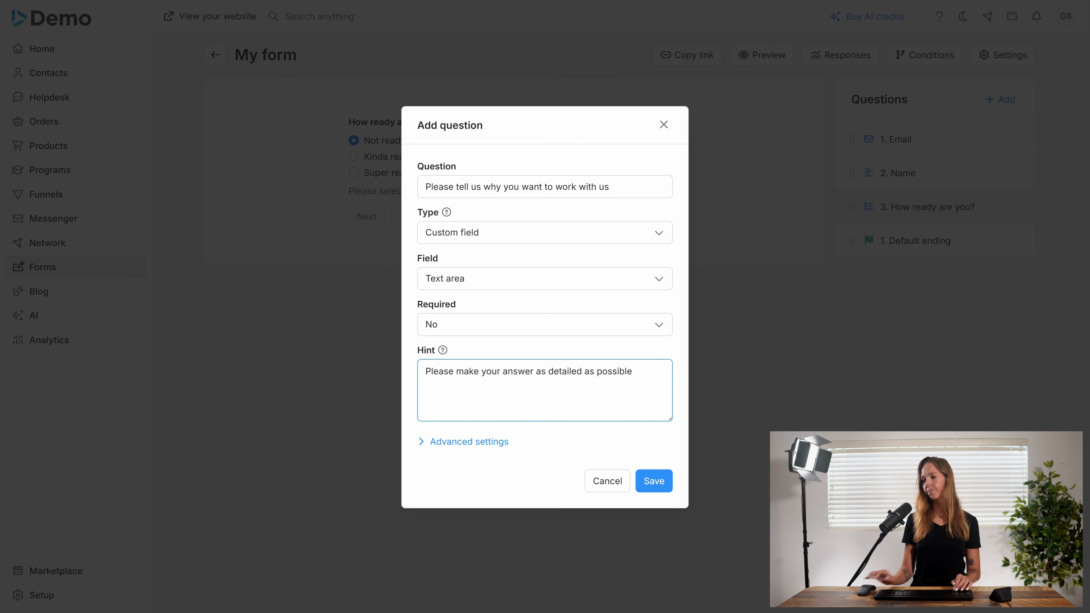
pyautogui.click(469, 442)
pyautogui.moveTo(471, 442)
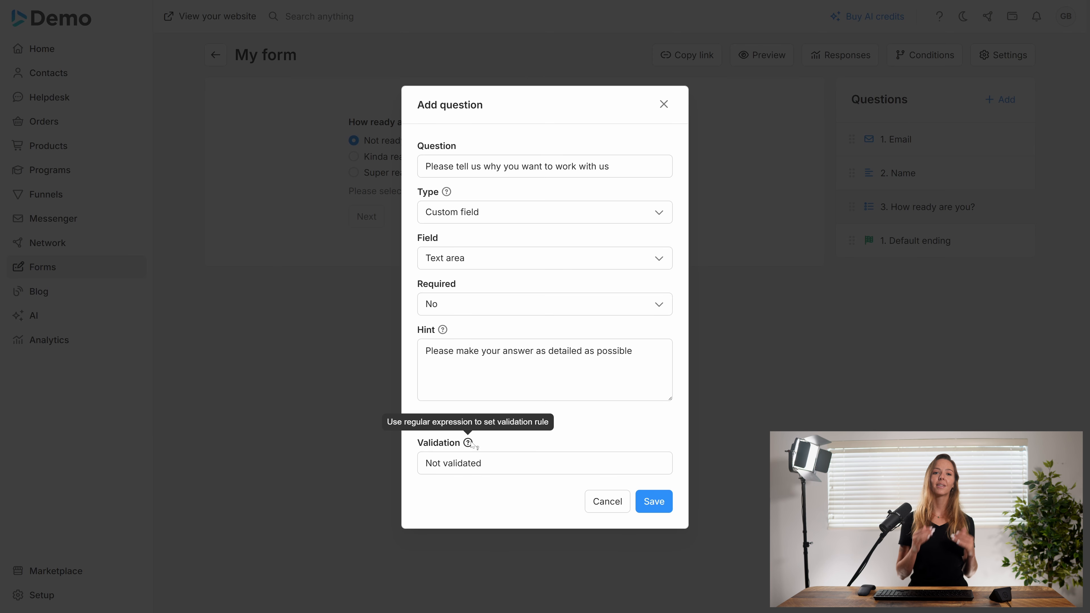
# Add a Minimum Character Count validation of 50 with the error 'Please write at least 50 characters'
pyautogui.click(462, 469)
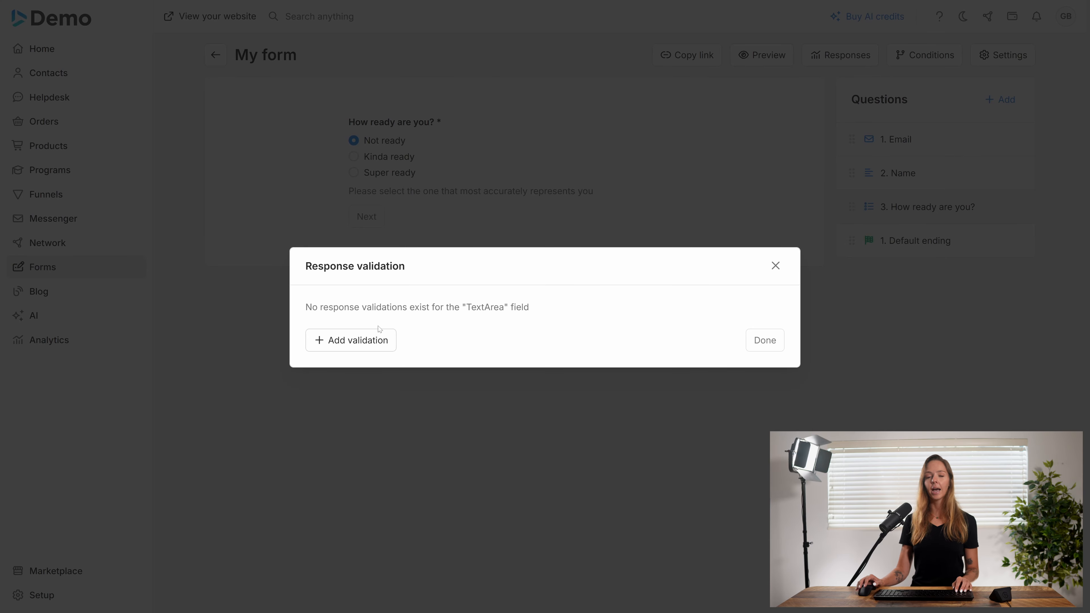
pyautogui.click(369, 342)
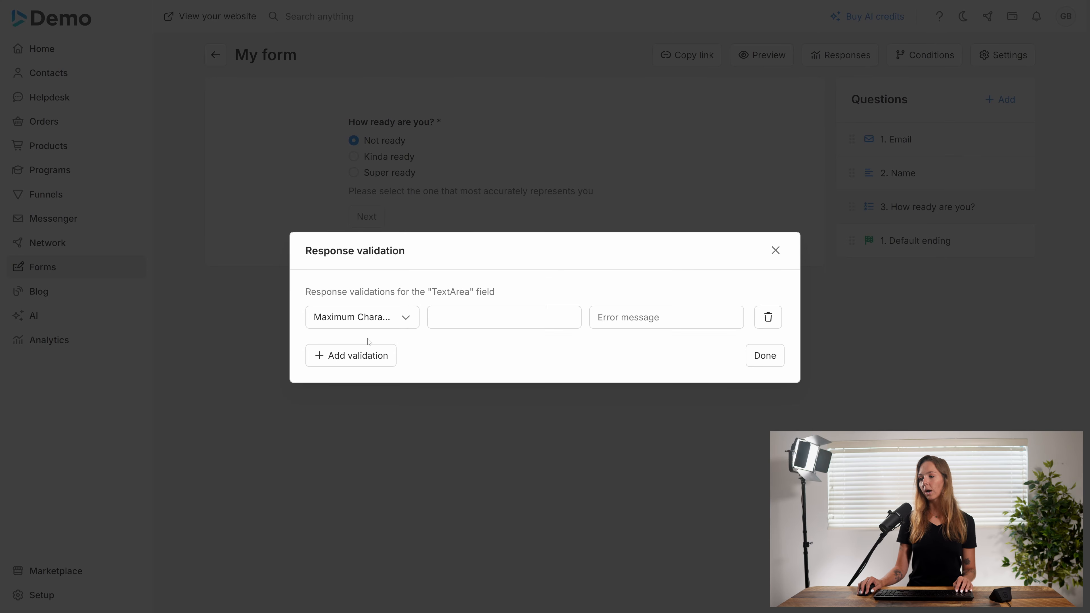
pyautogui.click(380, 323)
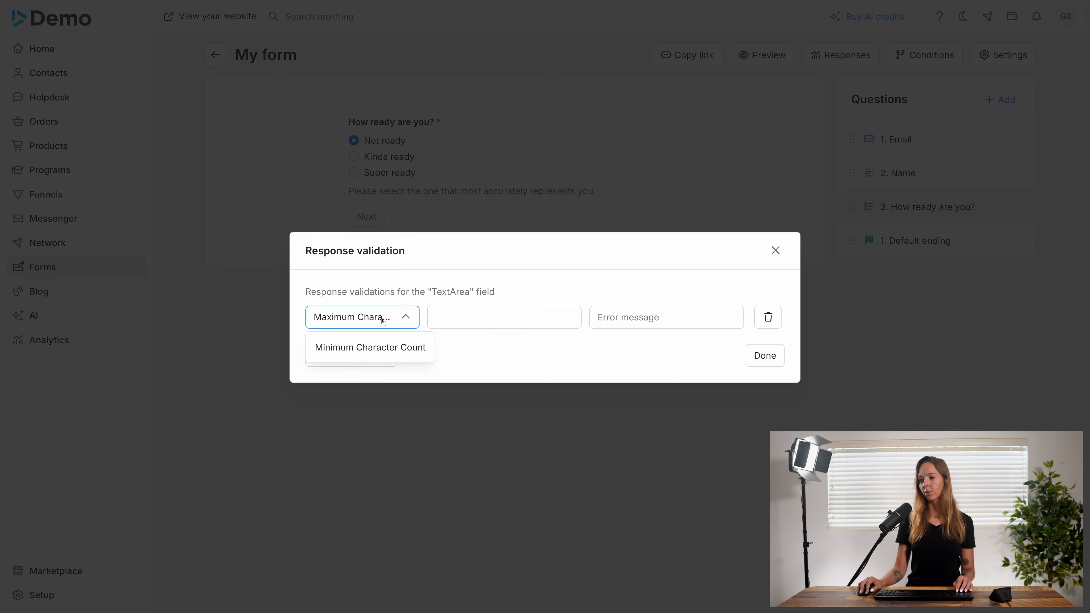
pyautogui.click(376, 346)
pyautogui.click(436, 318)
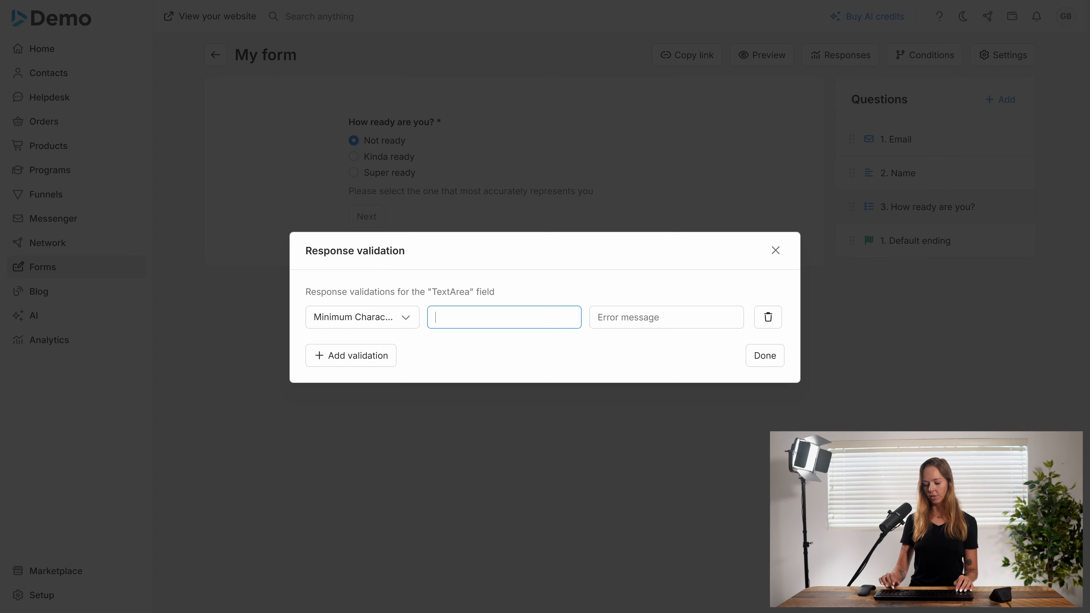
pyautogui.write('50')
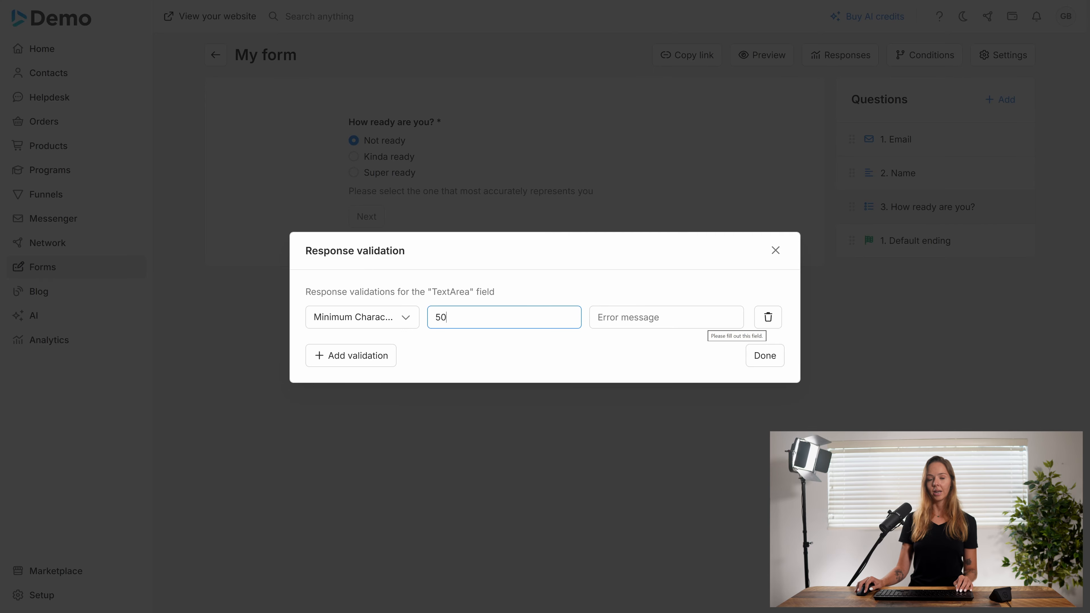
pyautogui.click(706, 319)
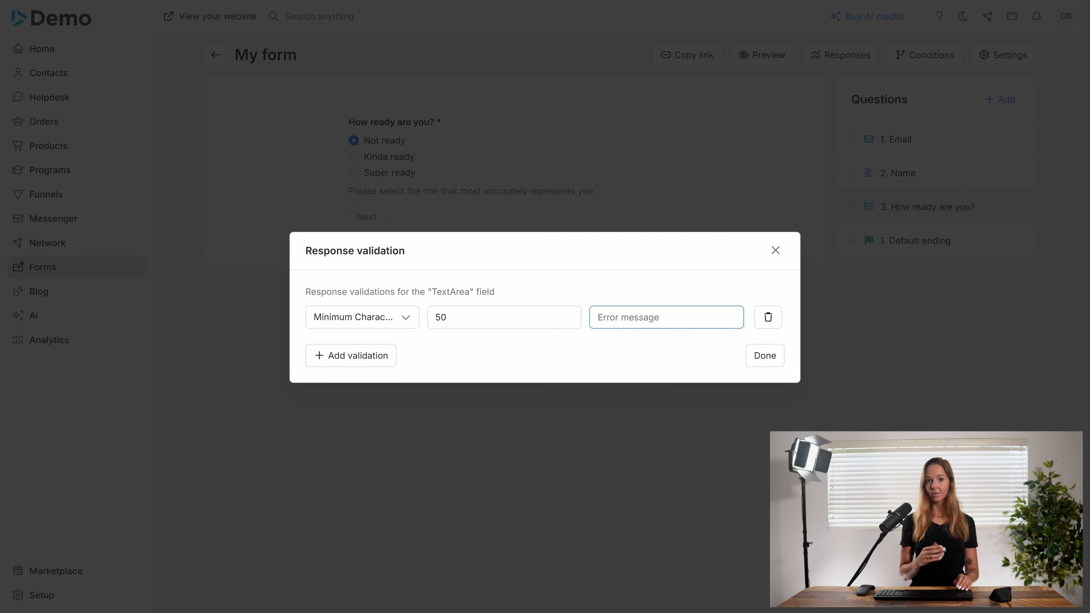
pyautogui.write('Pleas')
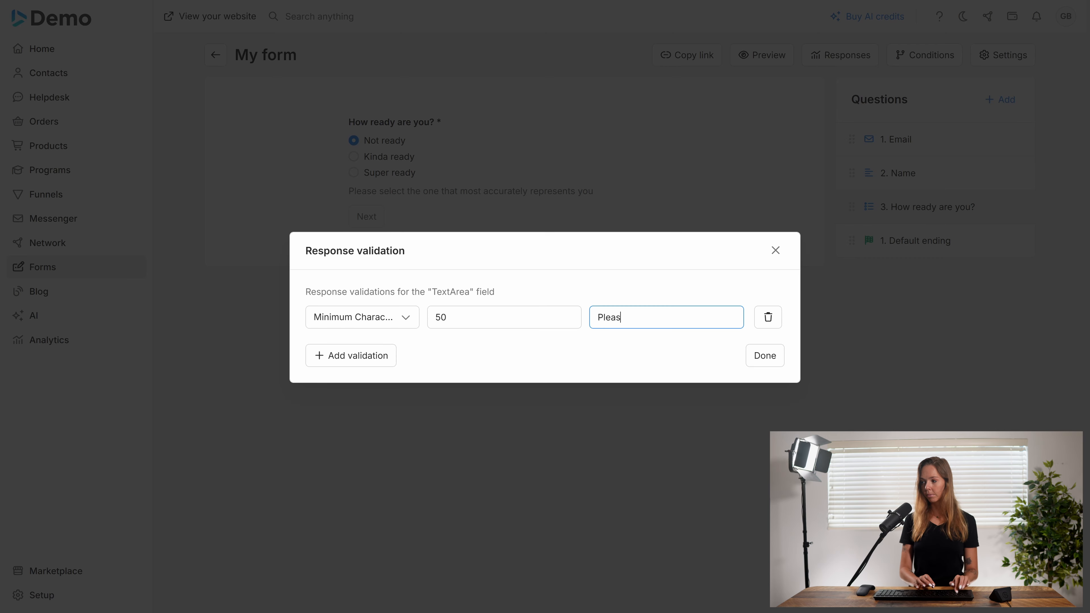
pyautogui.write('e write ')
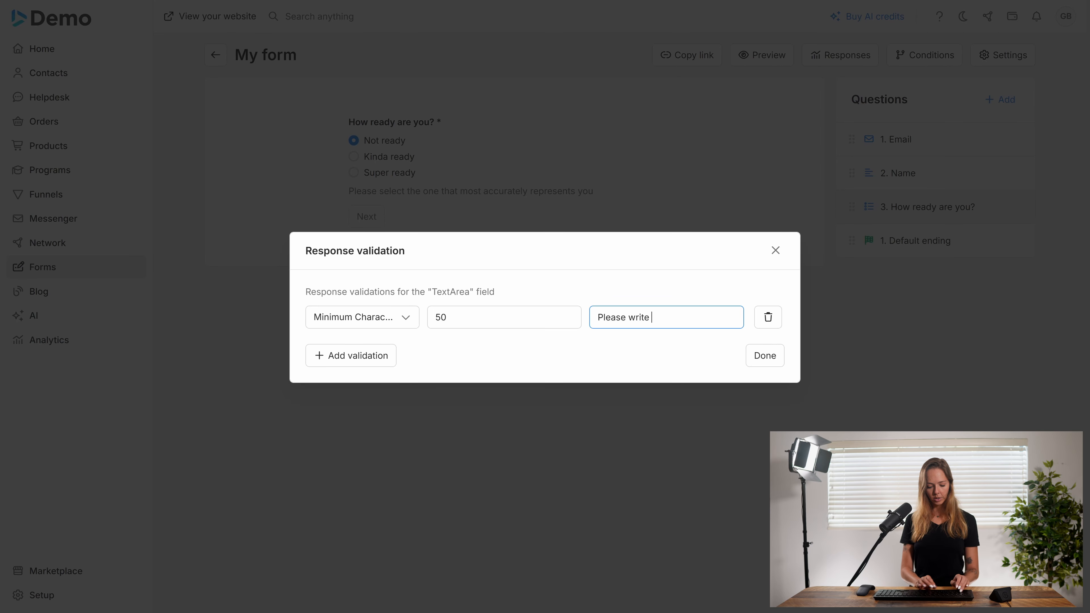
pyautogui.write('at least 50 ')
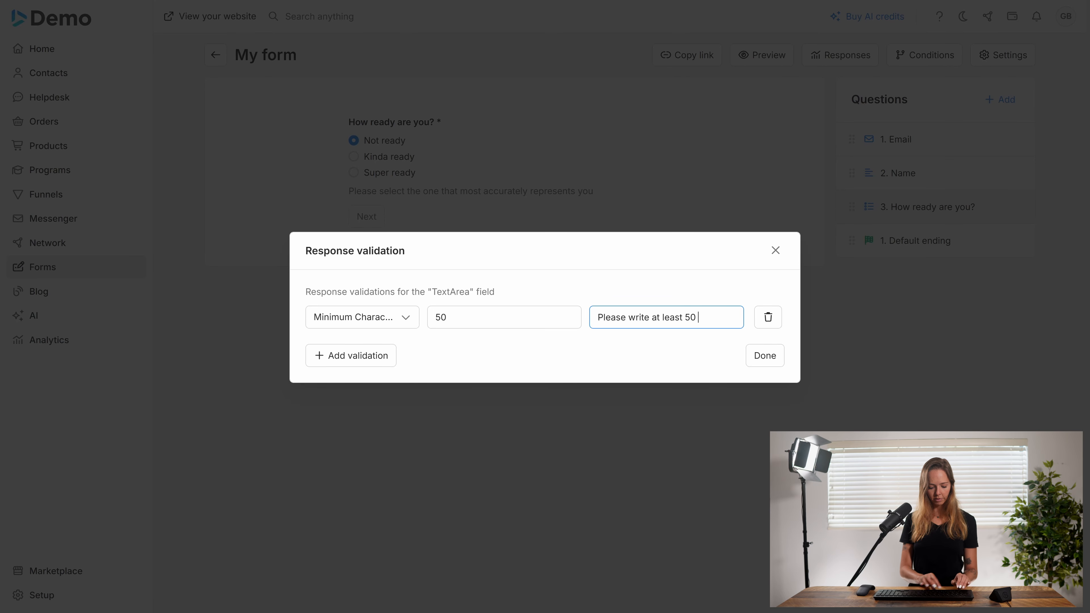
pyautogui.write('characters')
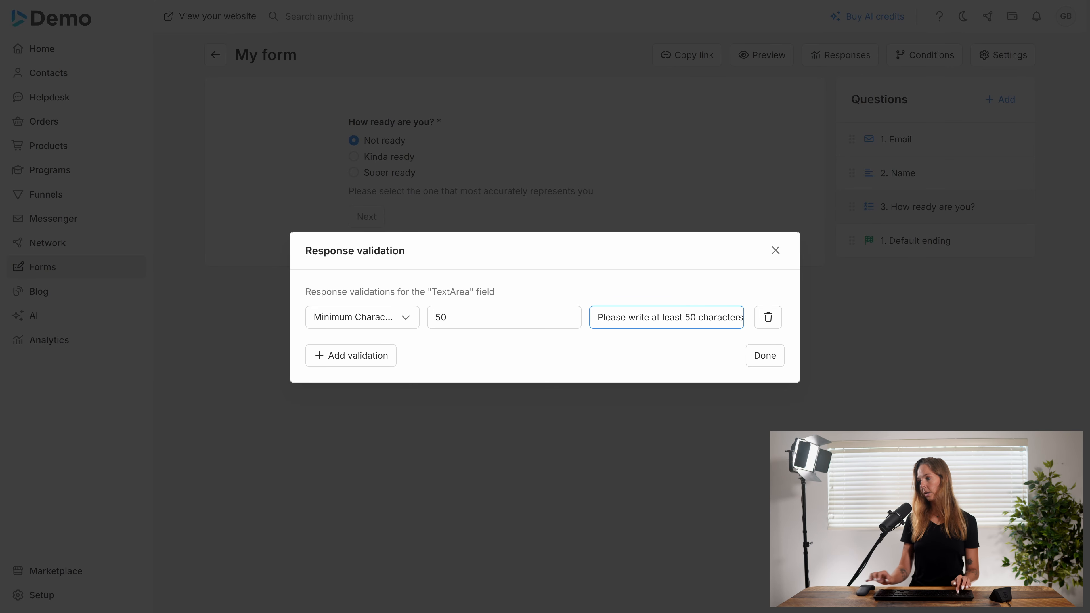
pyautogui.click(756, 356)
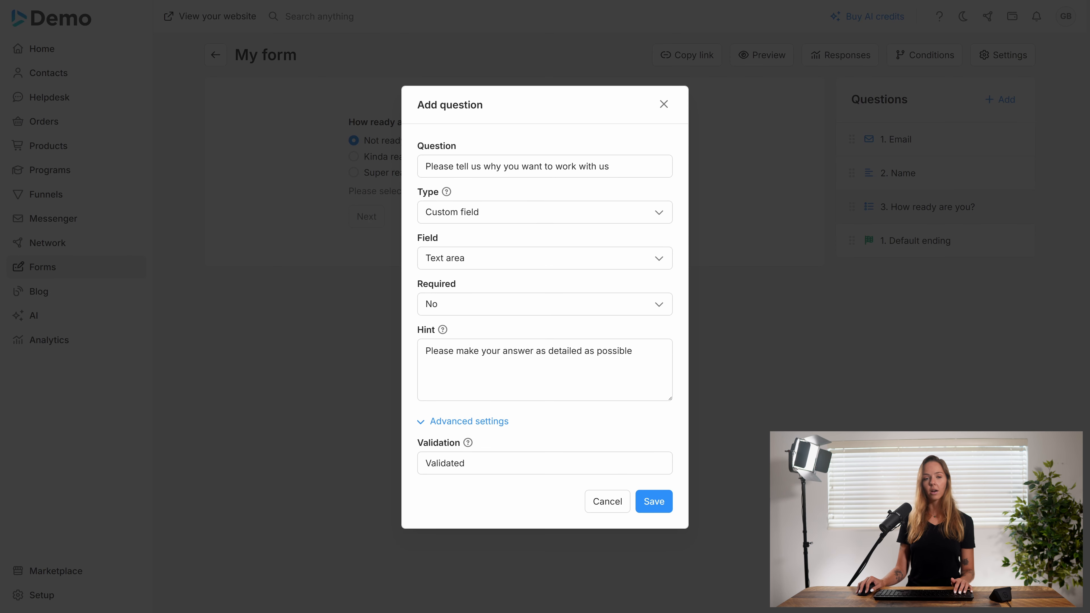
# Set the work-with-us question to required and save it to the form
pyautogui.click(470, 309)
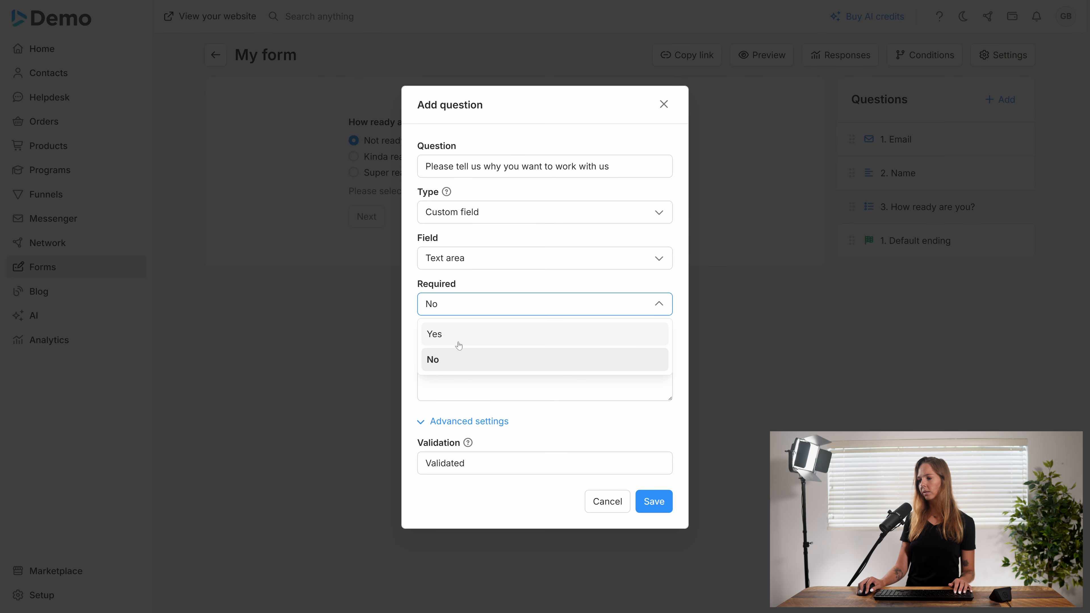
pyautogui.click(472, 334)
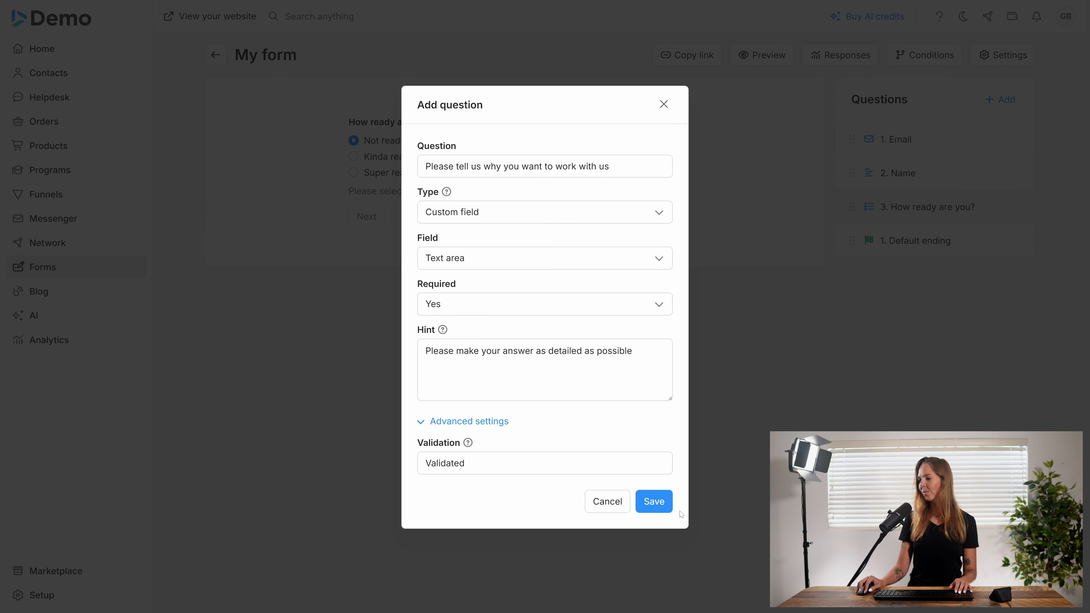
pyautogui.click(655, 502)
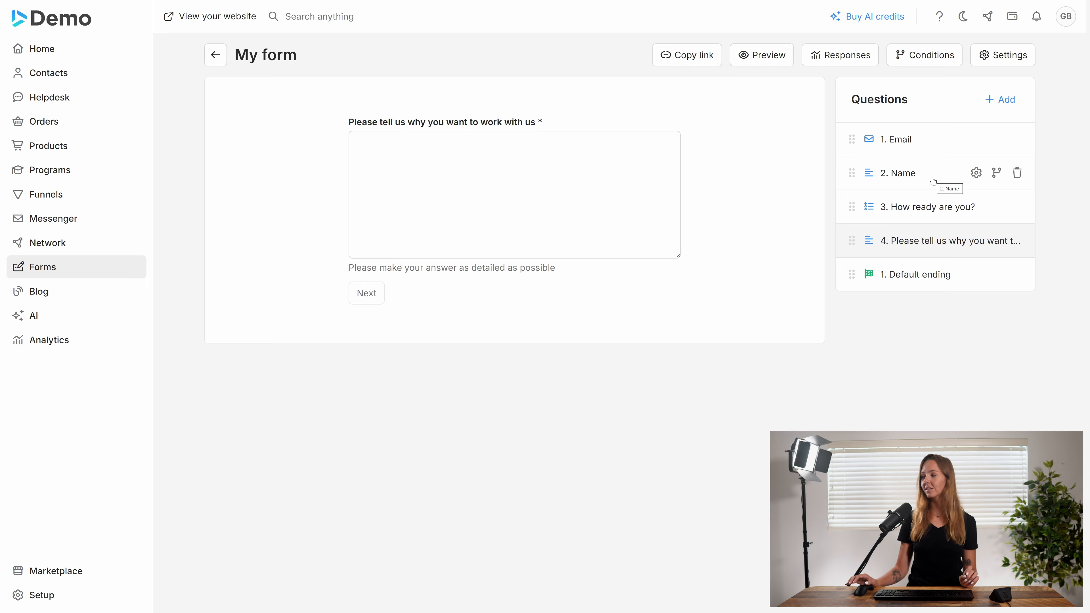
pyautogui.click(922, 134)
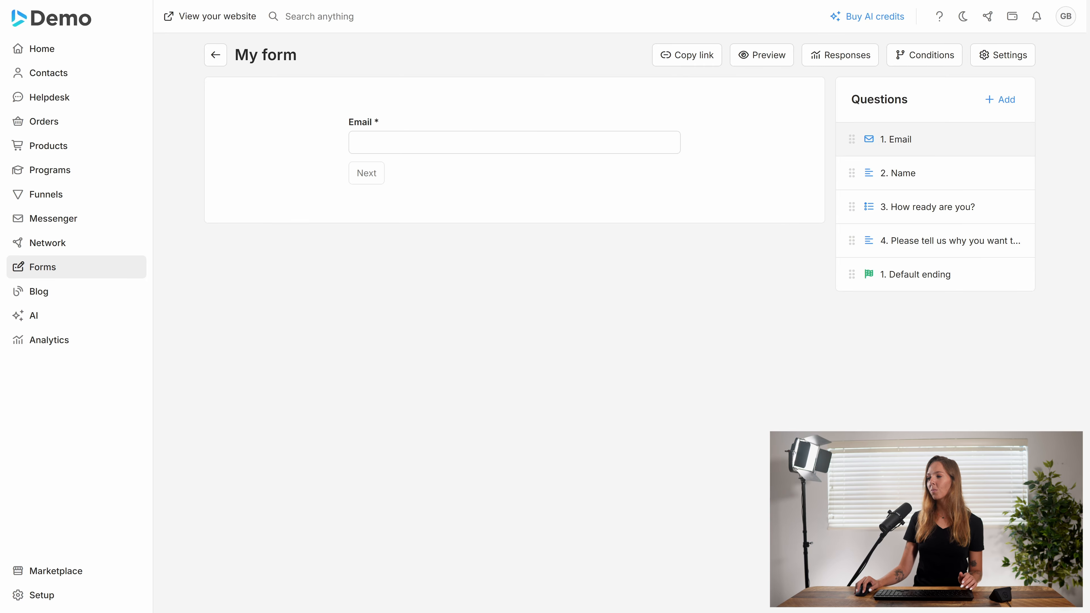
pyautogui.click(901, 174)
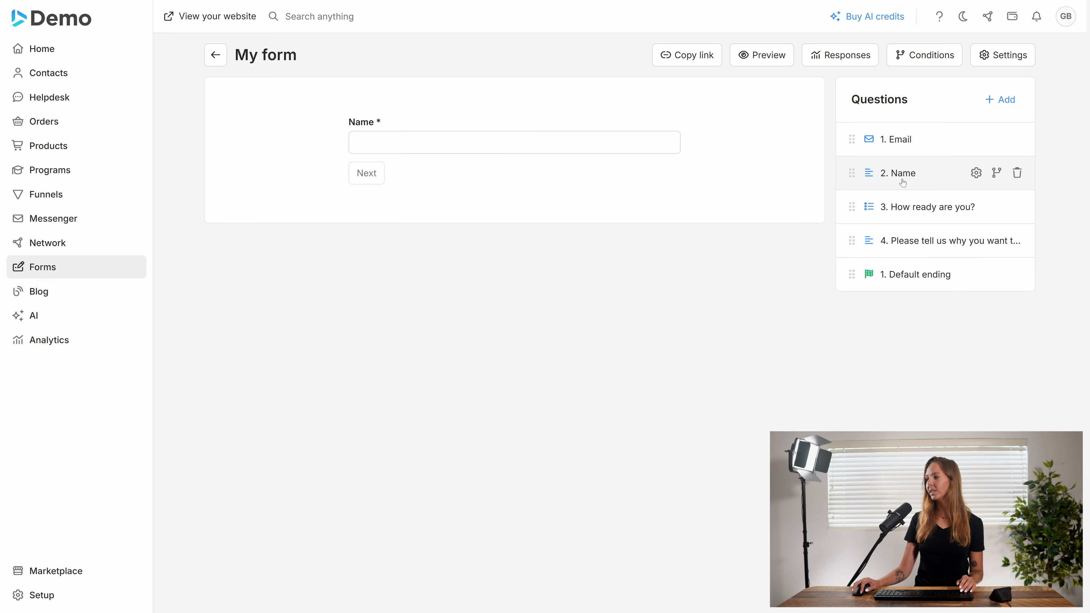
pyautogui.click(927, 210)
pyautogui.click(917, 243)
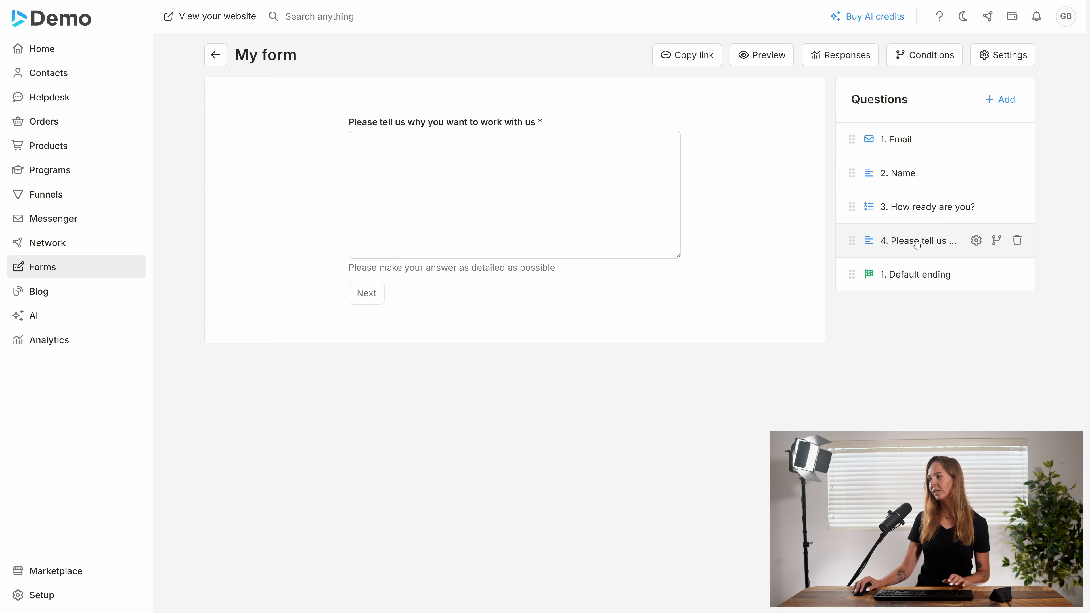
pyautogui.click(898, 140)
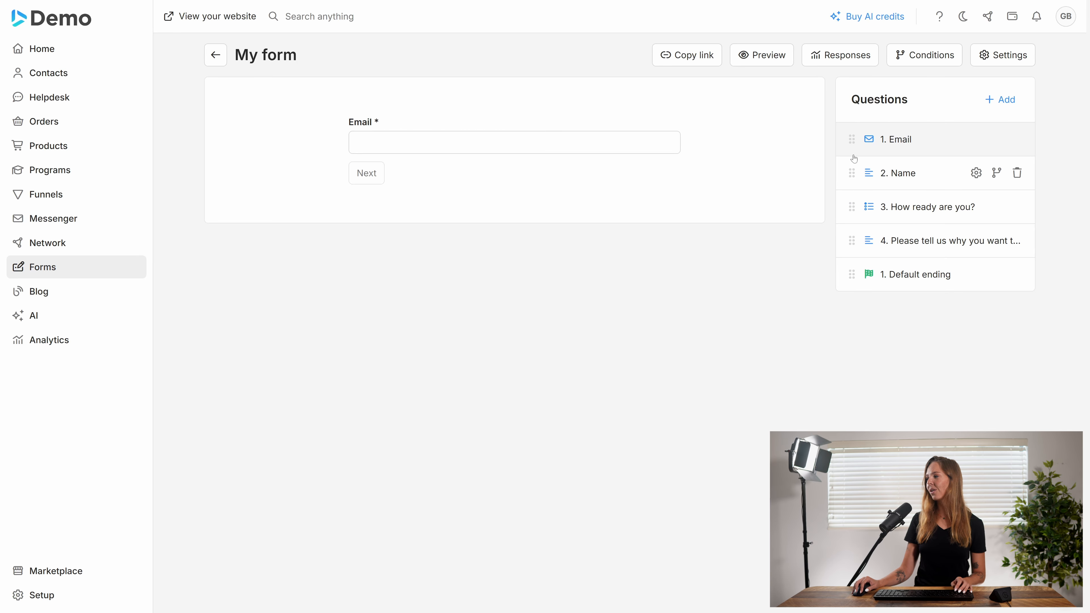
# Change My form's View setting from Single to Pages and confirm the switch
pyautogui.click(998, 56)
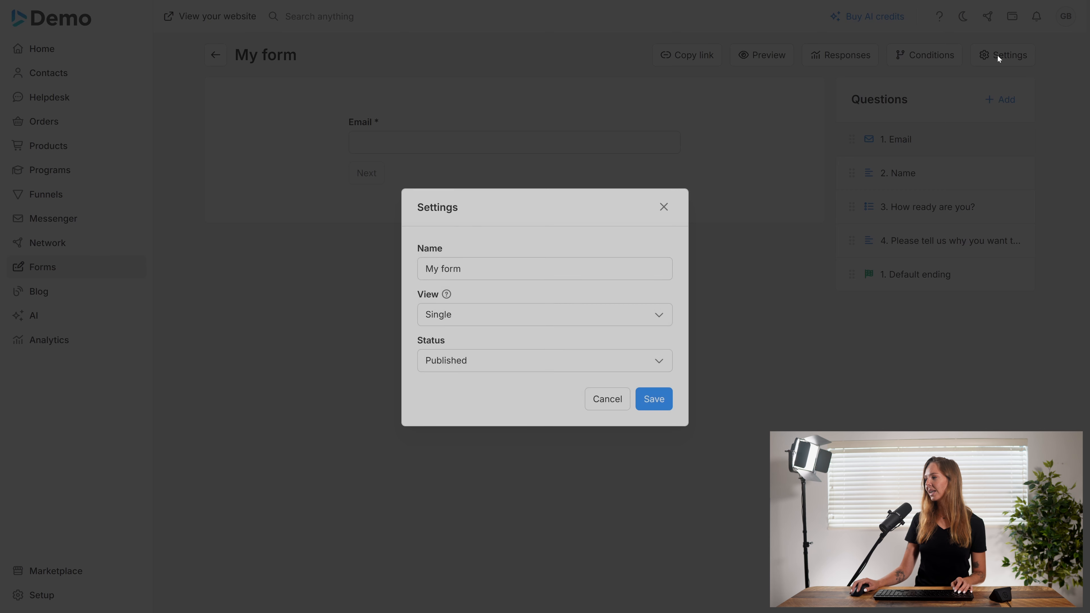
pyautogui.click(470, 324)
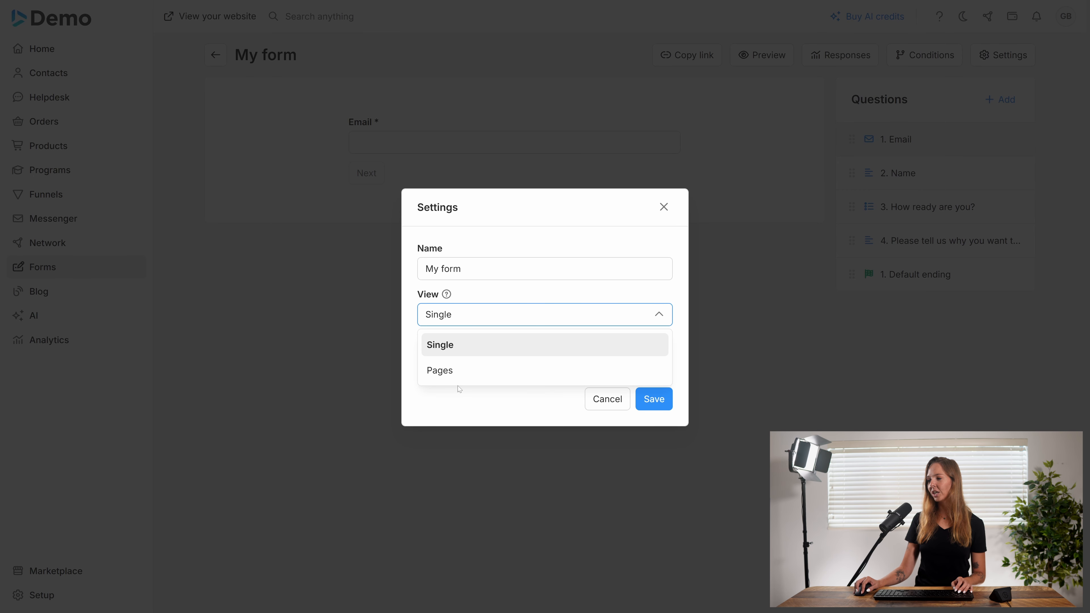
pyautogui.click(459, 371)
pyautogui.click(655, 400)
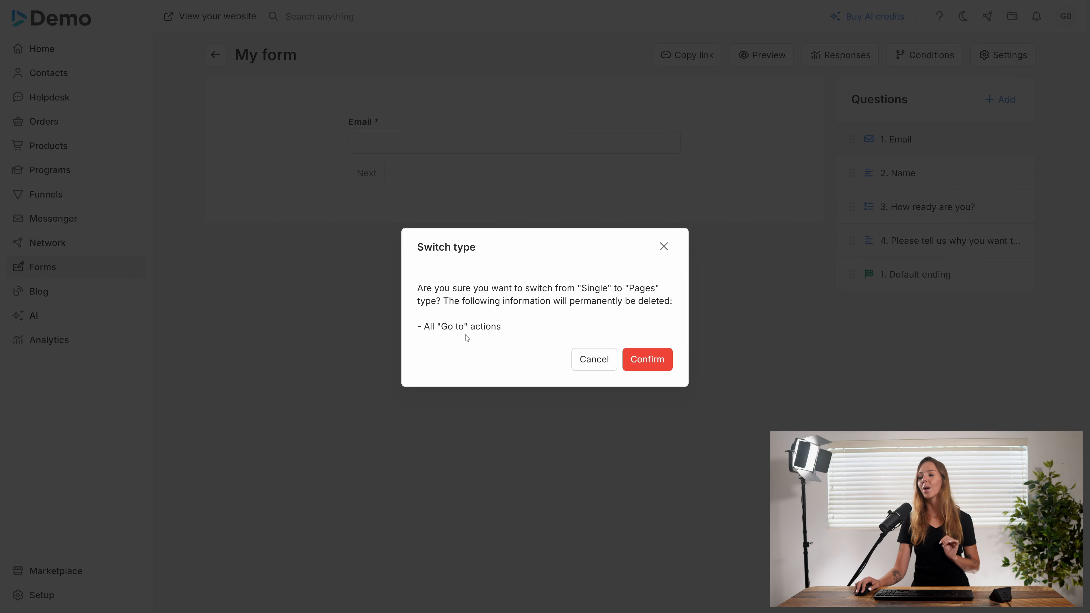
pyautogui.click(647, 359)
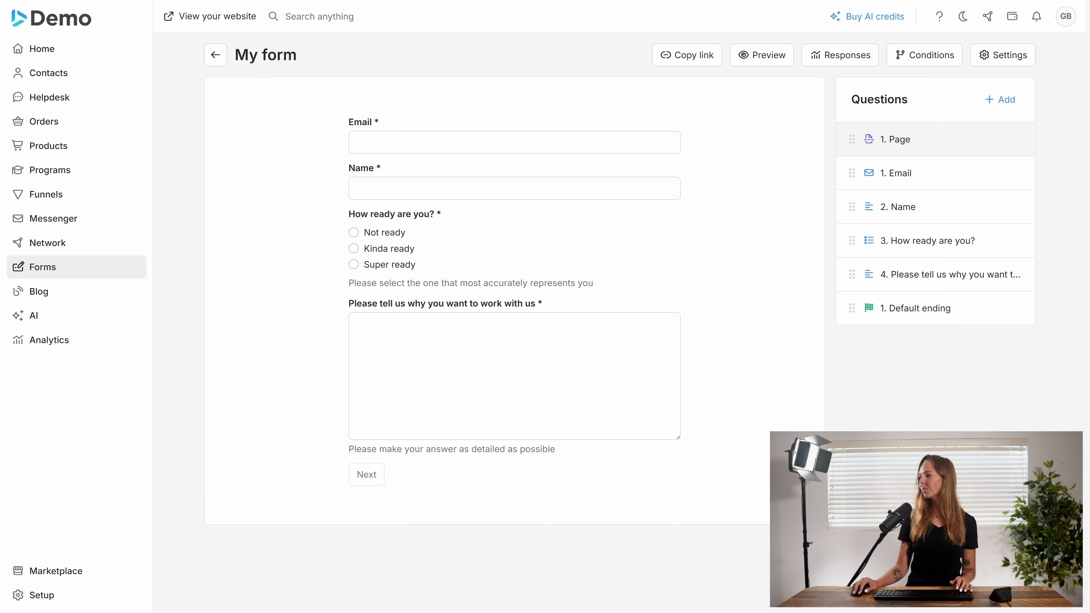
# Add a new page titled 'Page 2' to the form
pyautogui.click(997, 104)
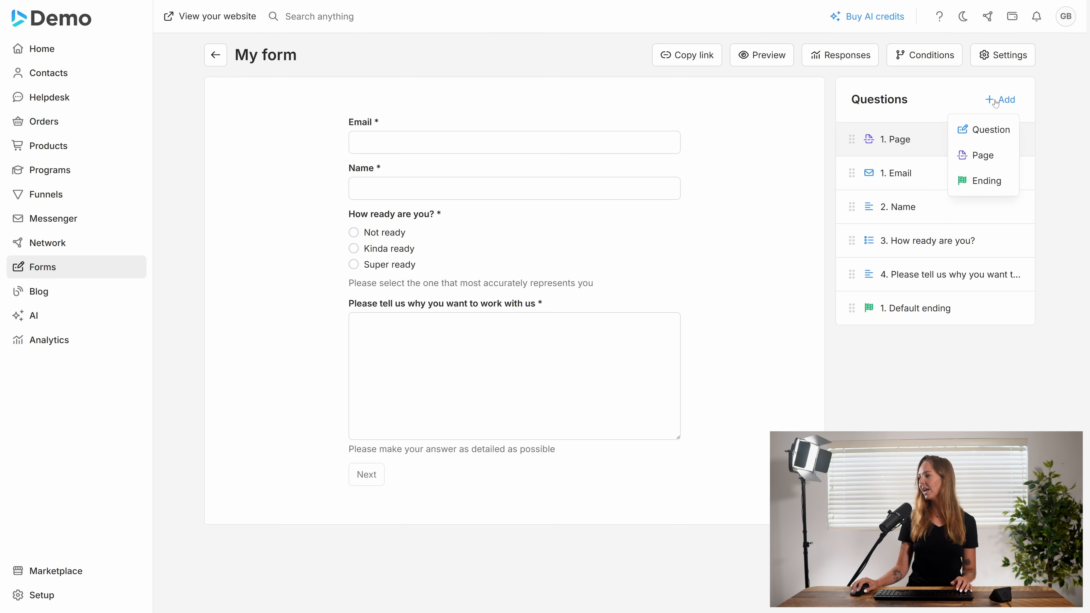
pyautogui.click(978, 156)
pyautogui.click(544, 278)
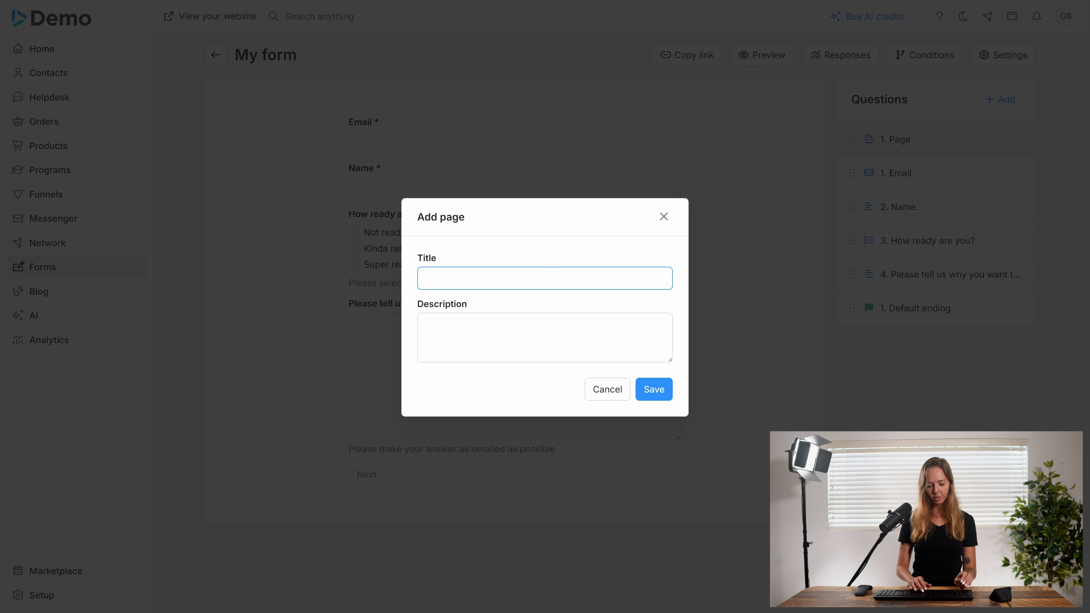
pyautogui.write('Page 2')
pyautogui.click(655, 389)
# Move the readiness and work-with-us questions onto Page 2, then check both pages
pyautogui.moveTo(852, 275); pyautogui.dragTo(852, 308)
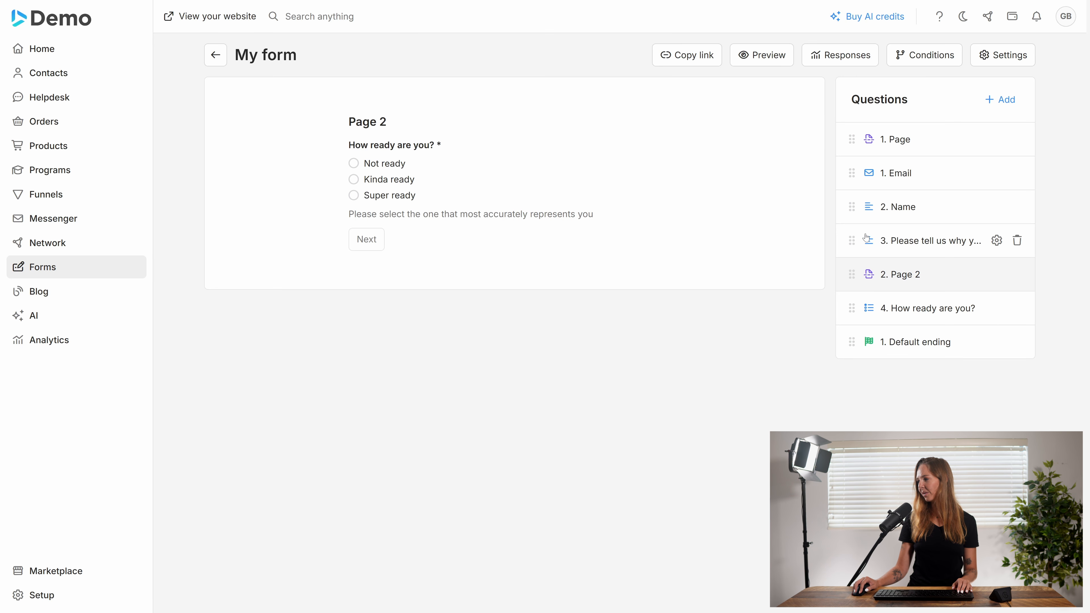
pyautogui.moveTo(852, 236); pyautogui.dragTo(854, 282)
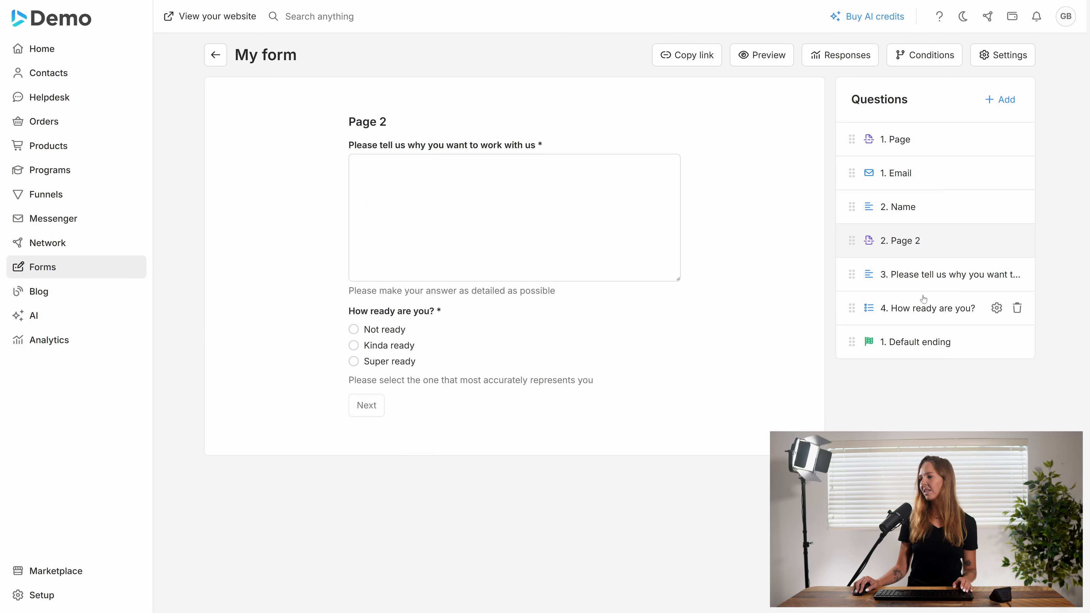
pyautogui.click(885, 146)
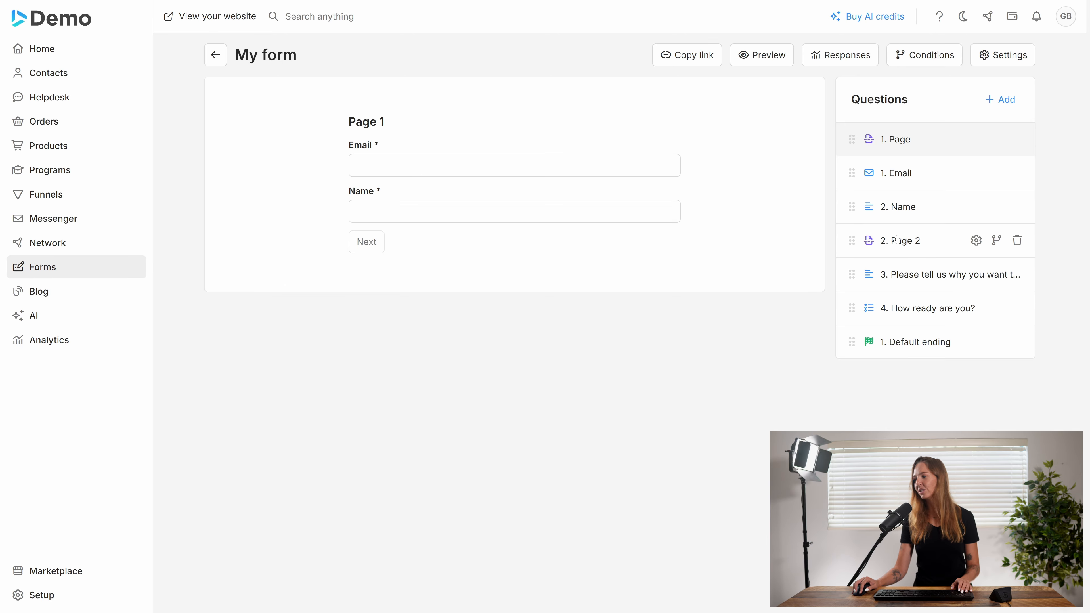
pyautogui.click(896, 249)
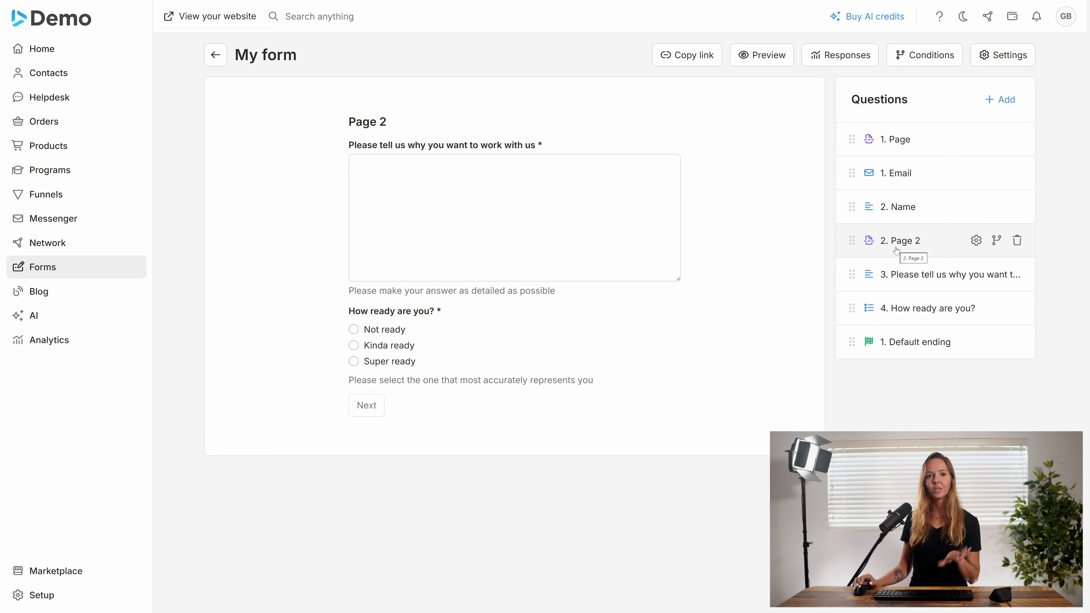
pyautogui.click(902, 139)
pyautogui.click(767, 61)
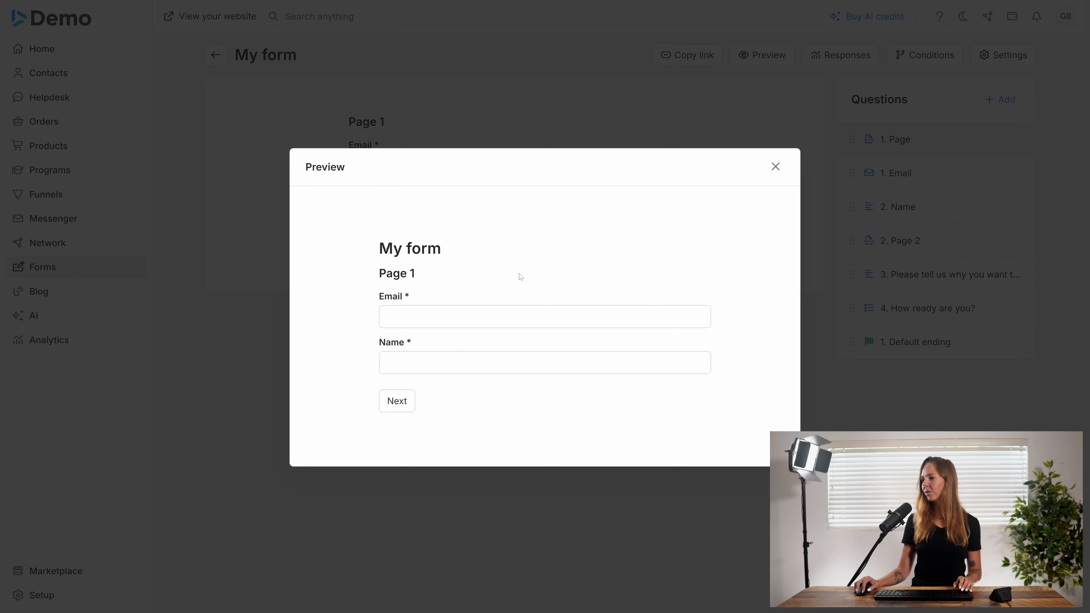
pyautogui.click(515, 317)
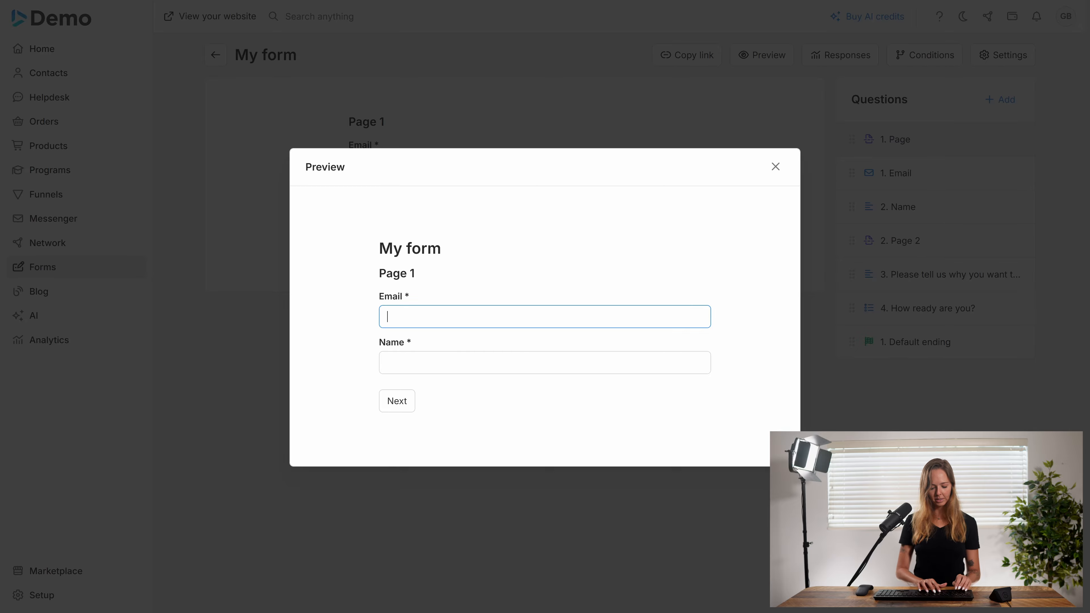
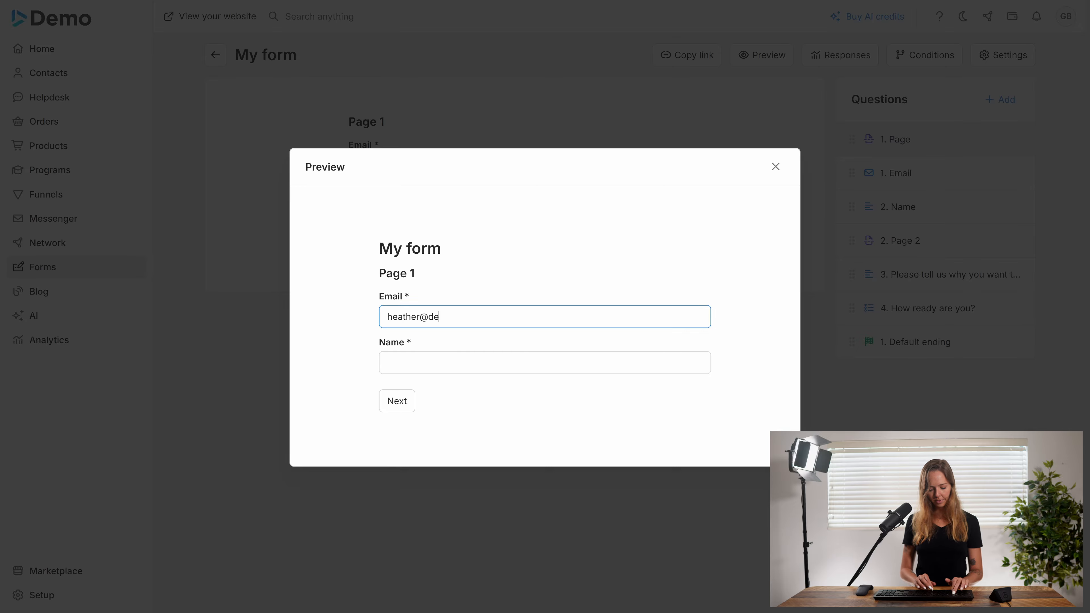
pyautogui.press('Tab')
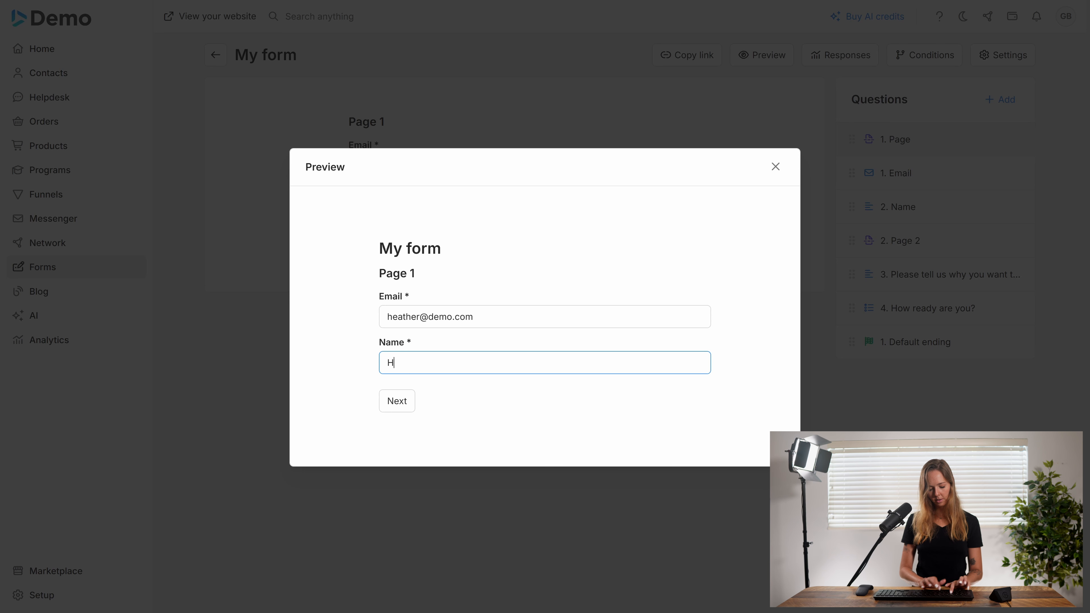
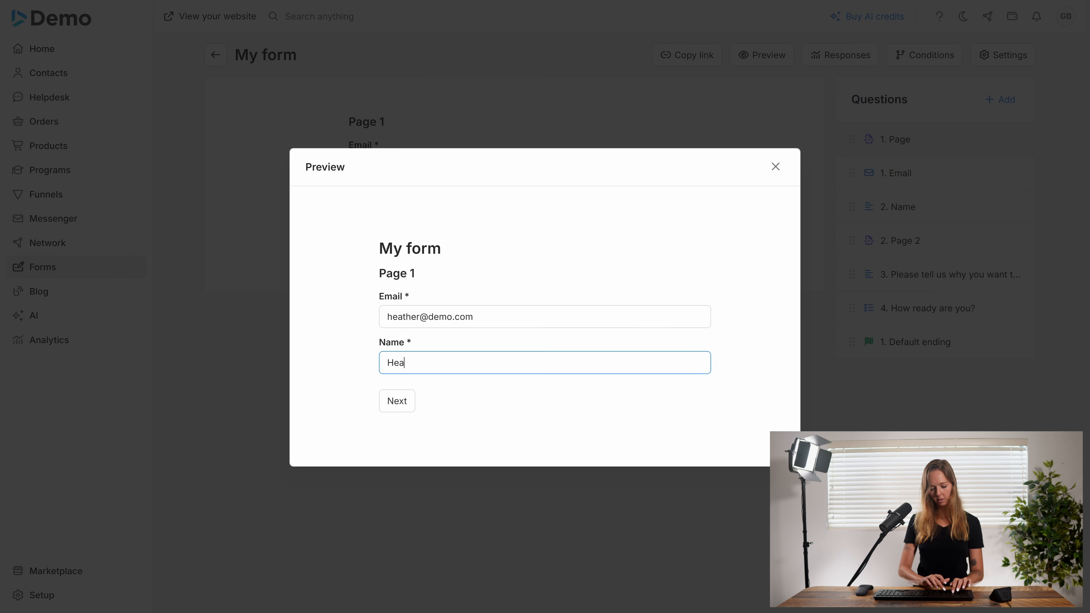
pyautogui.press('Return')
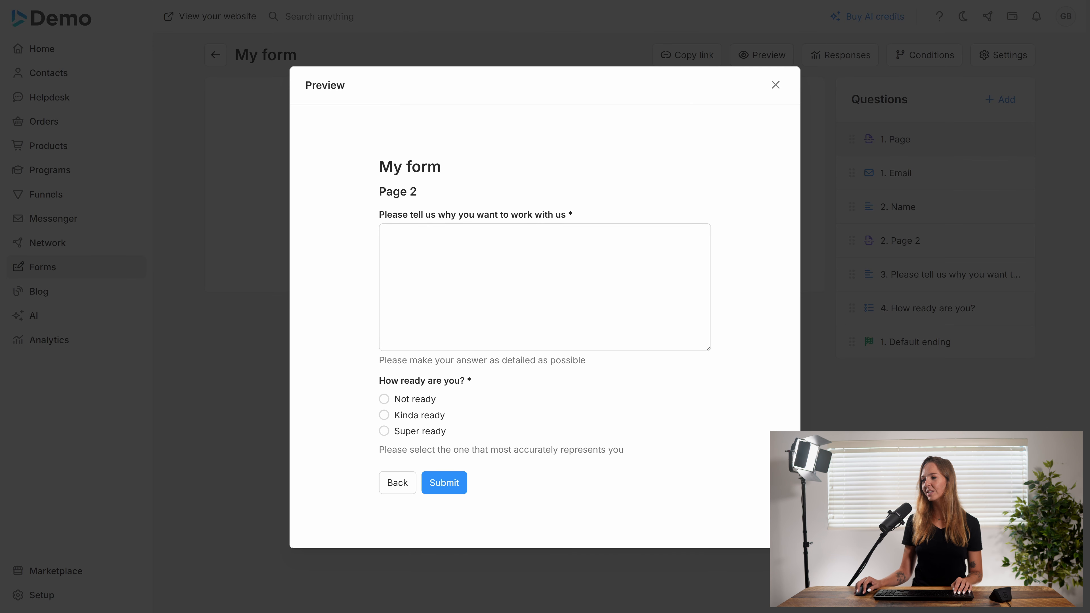
pyautogui.click(399, 239)
pyautogui.write('hdjkfhjfks')
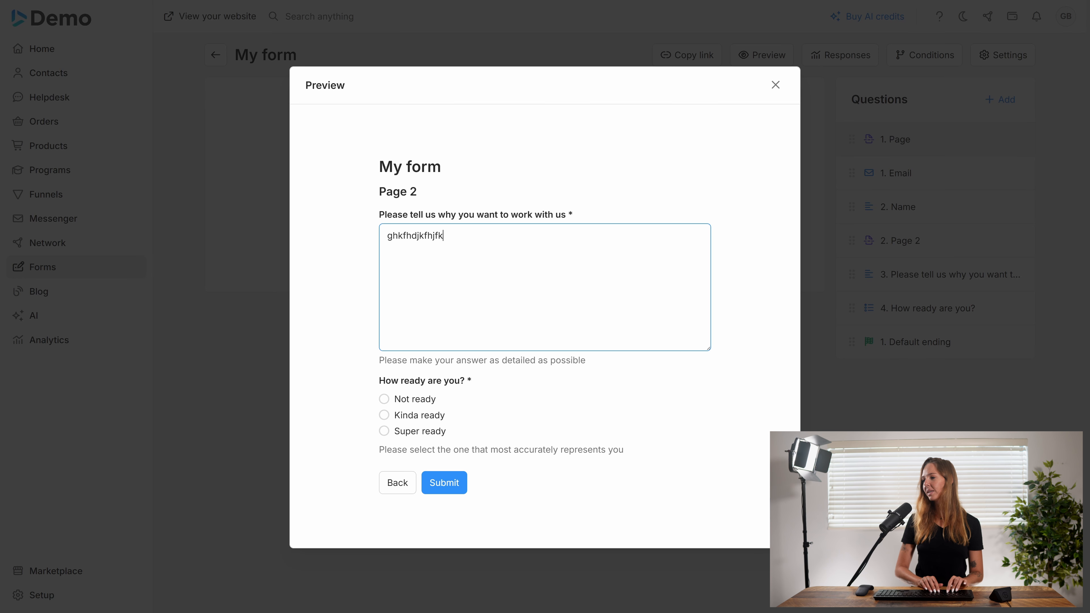
pyautogui.click(384, 400)
pyautogui.click(453, 491)
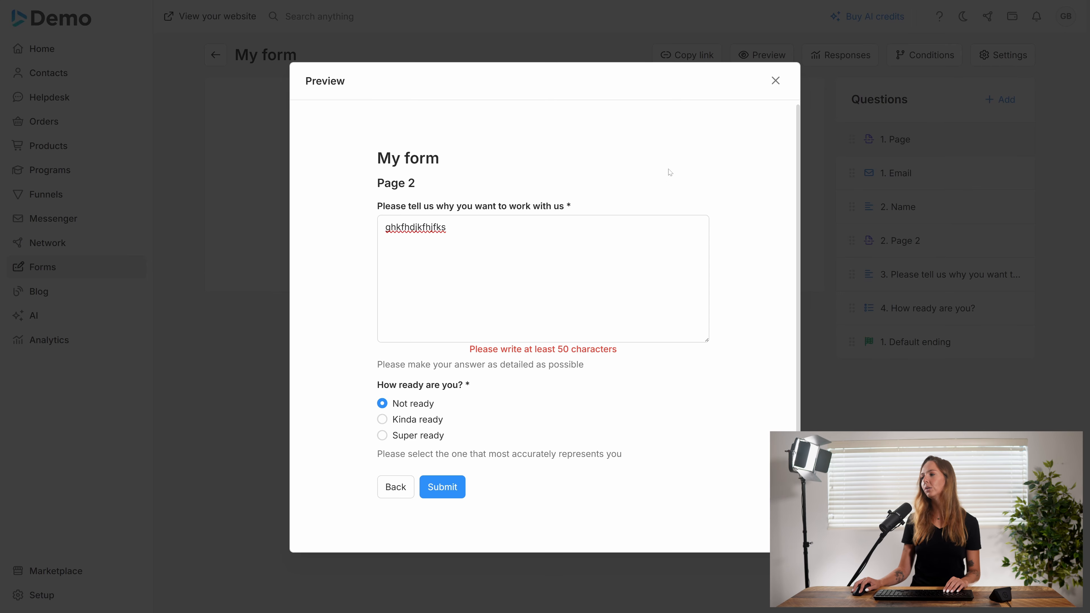
pyautogui.click(775, 80)
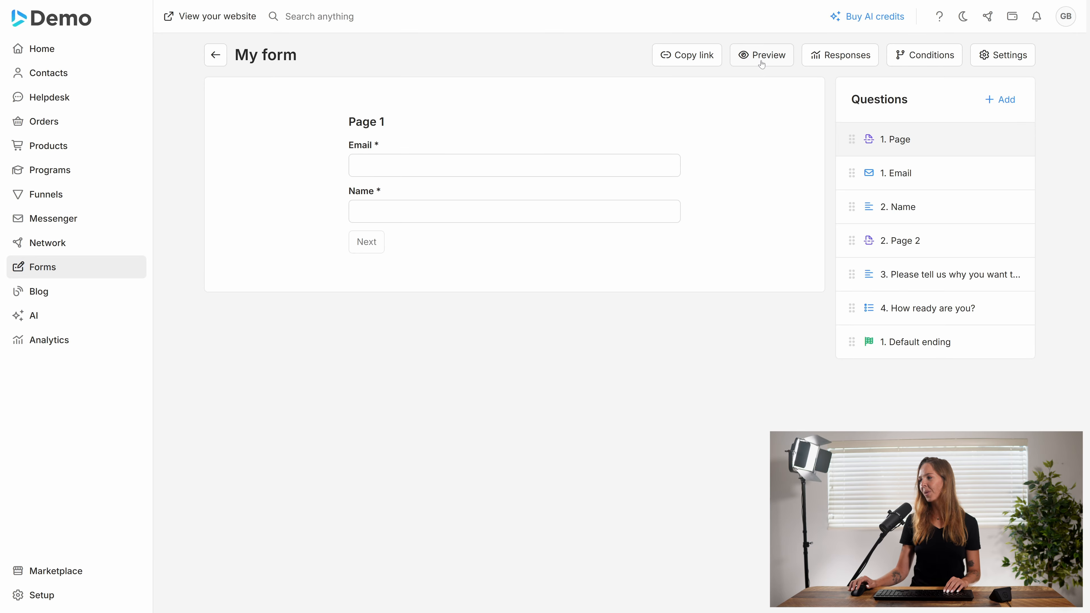
# Change My form's view setting from Pages to Single, save, and confirm the switch
pyautogui.click(1019, 64)
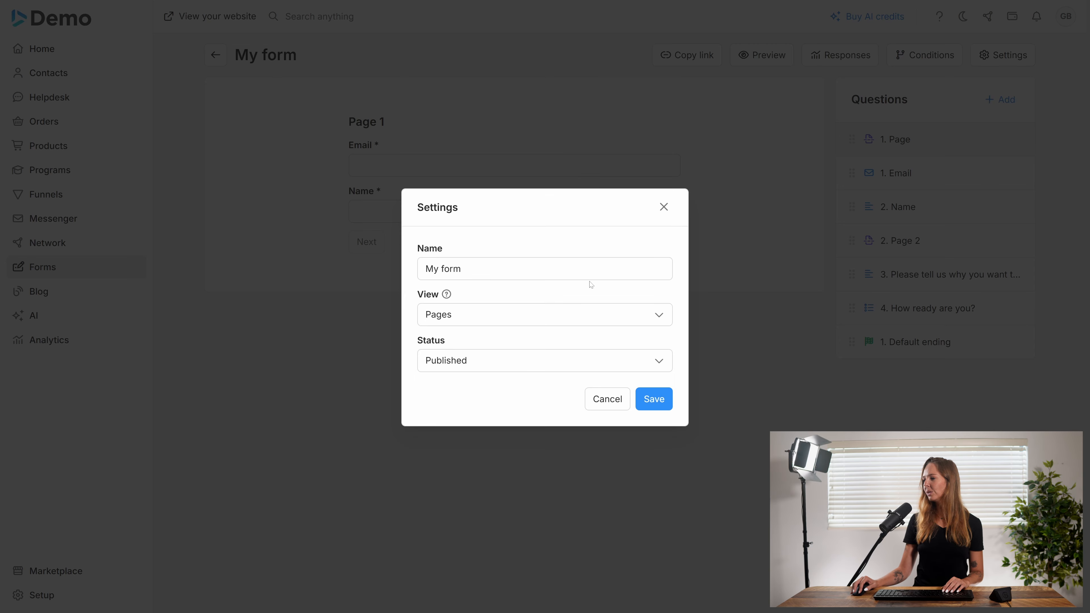
pyautogui.click(509, 320)
pyautogui.click(494, 348)
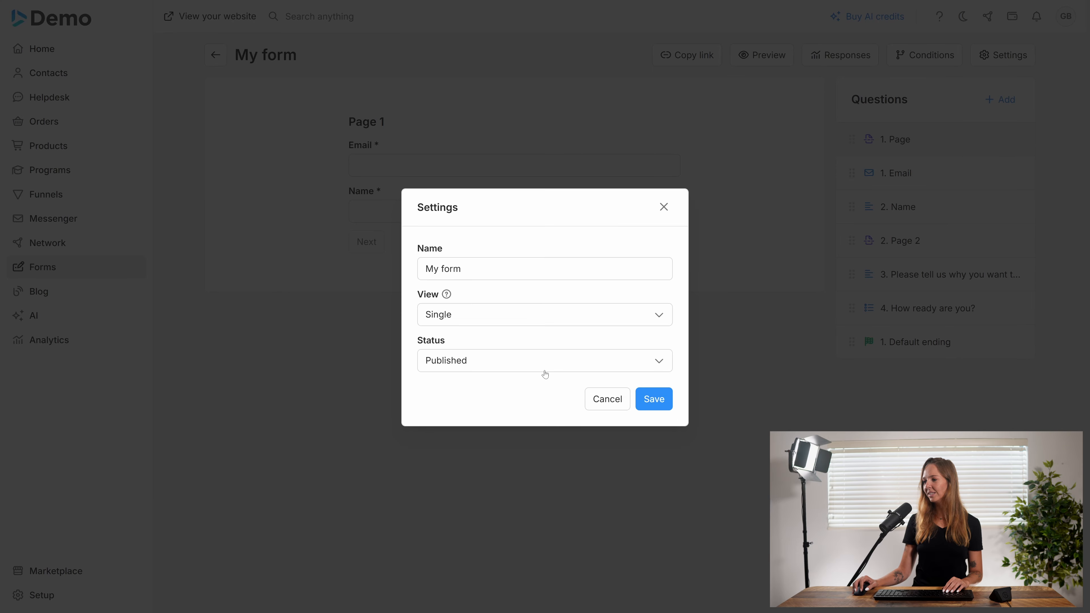
pyautogui.click(647, 397)
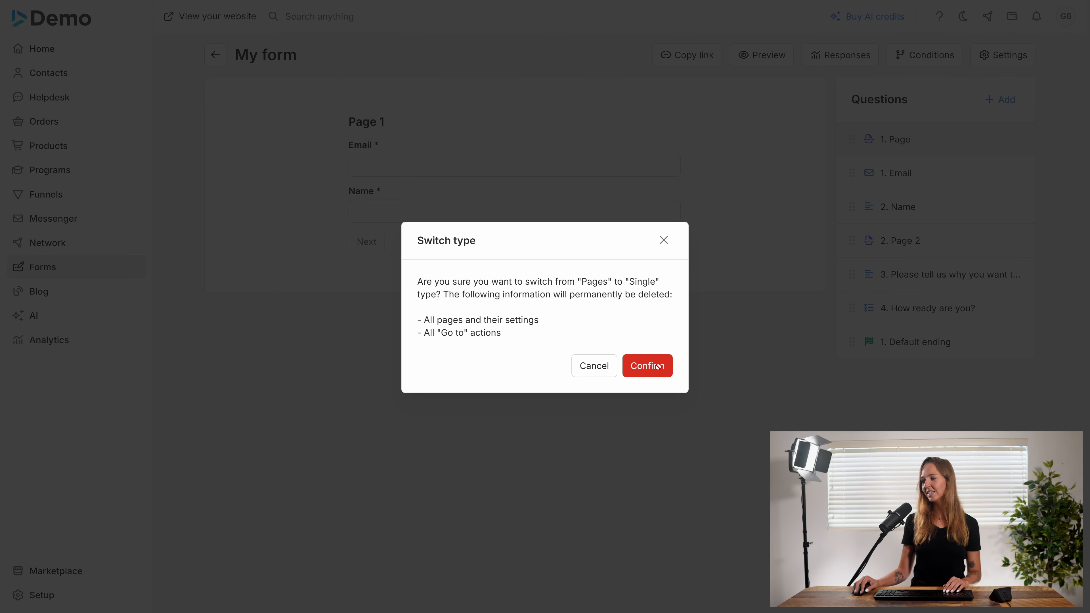
pyautogui.click(647, 365)
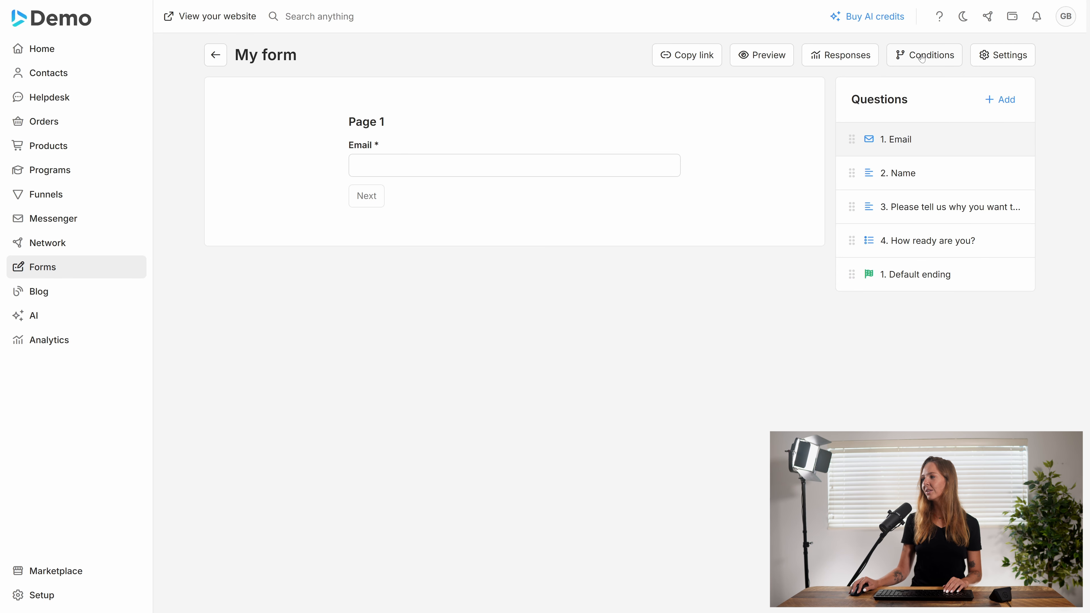